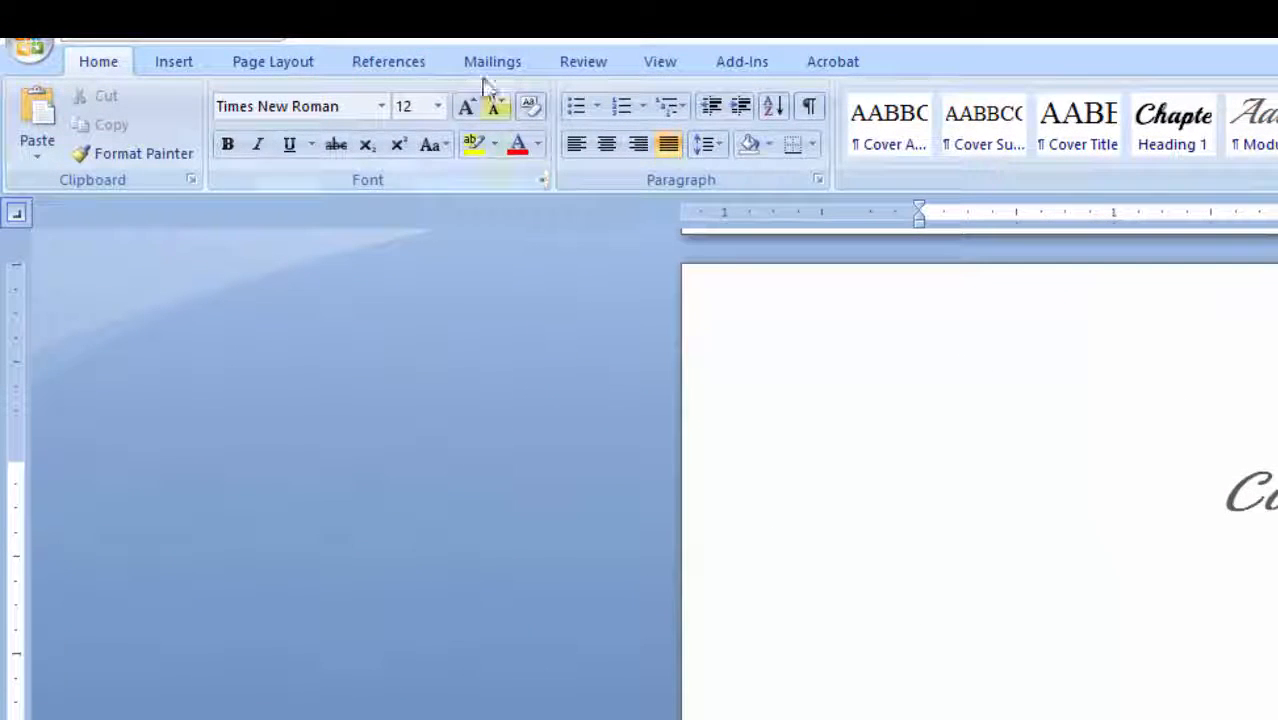
Start a custom table of contents below the Contents heading and set it to show 2 levels.
left_click(376, 62)
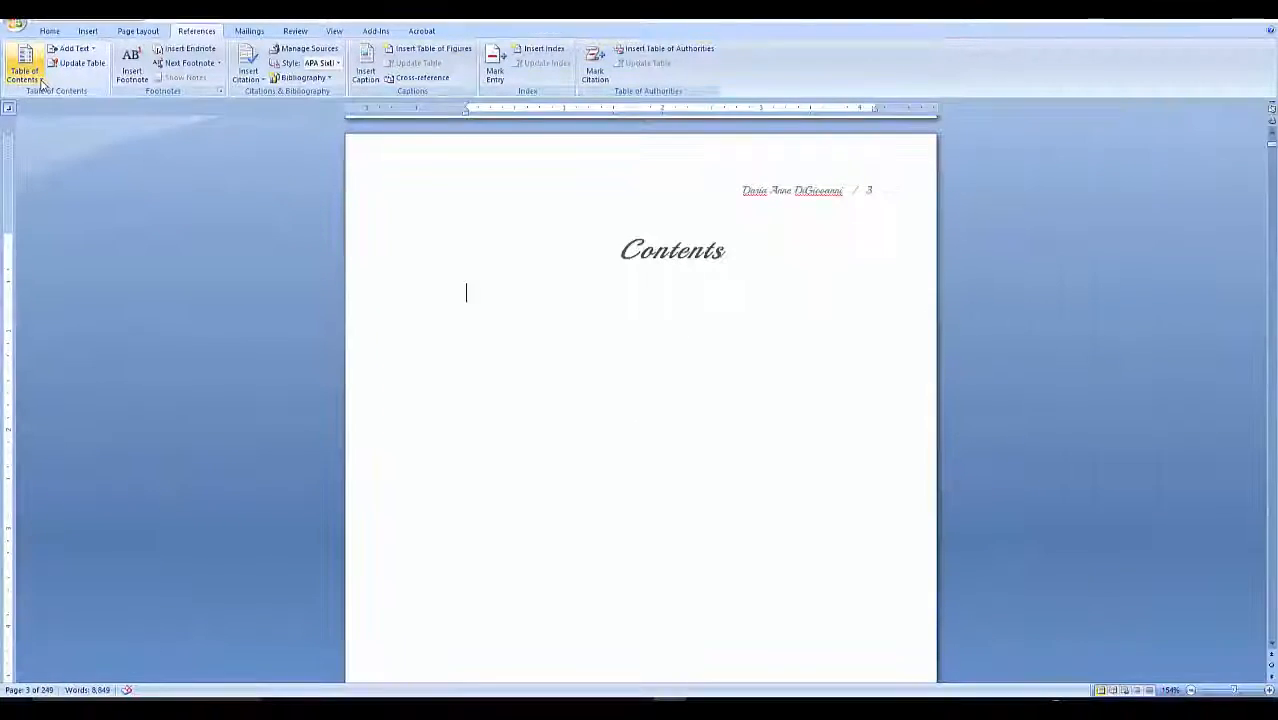
left_click(52, 104)
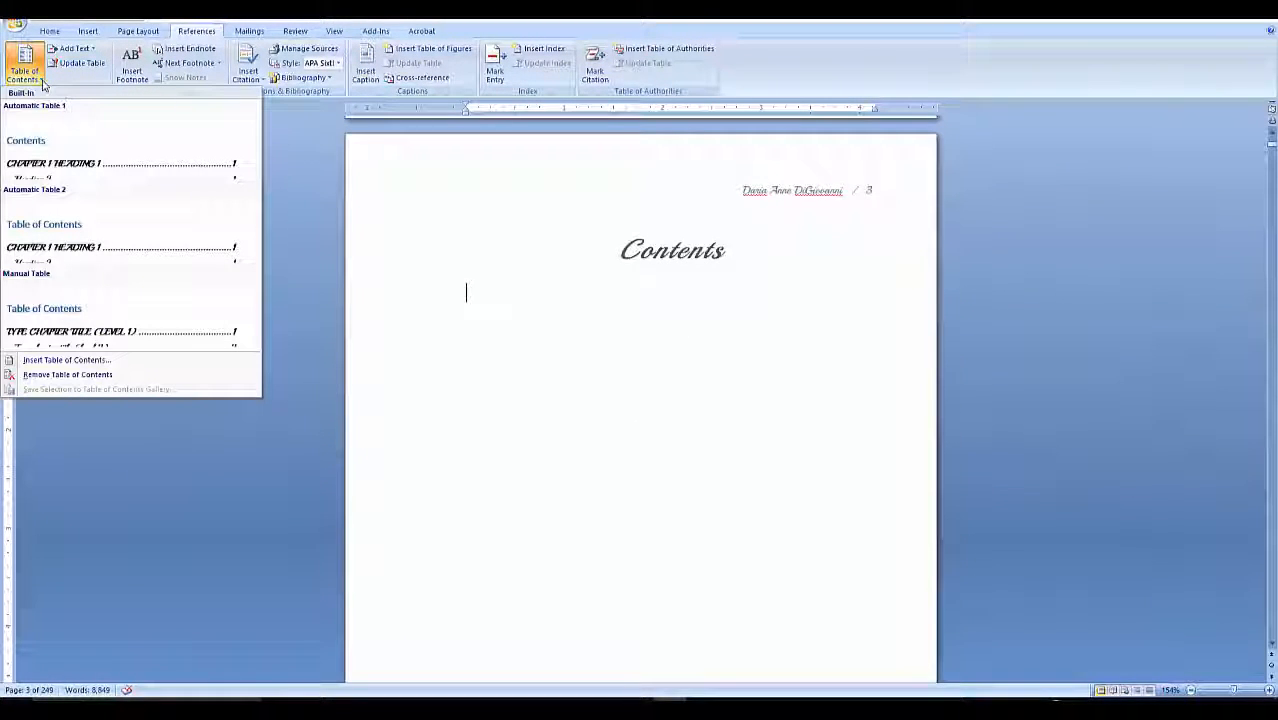
left_click(88, 365)
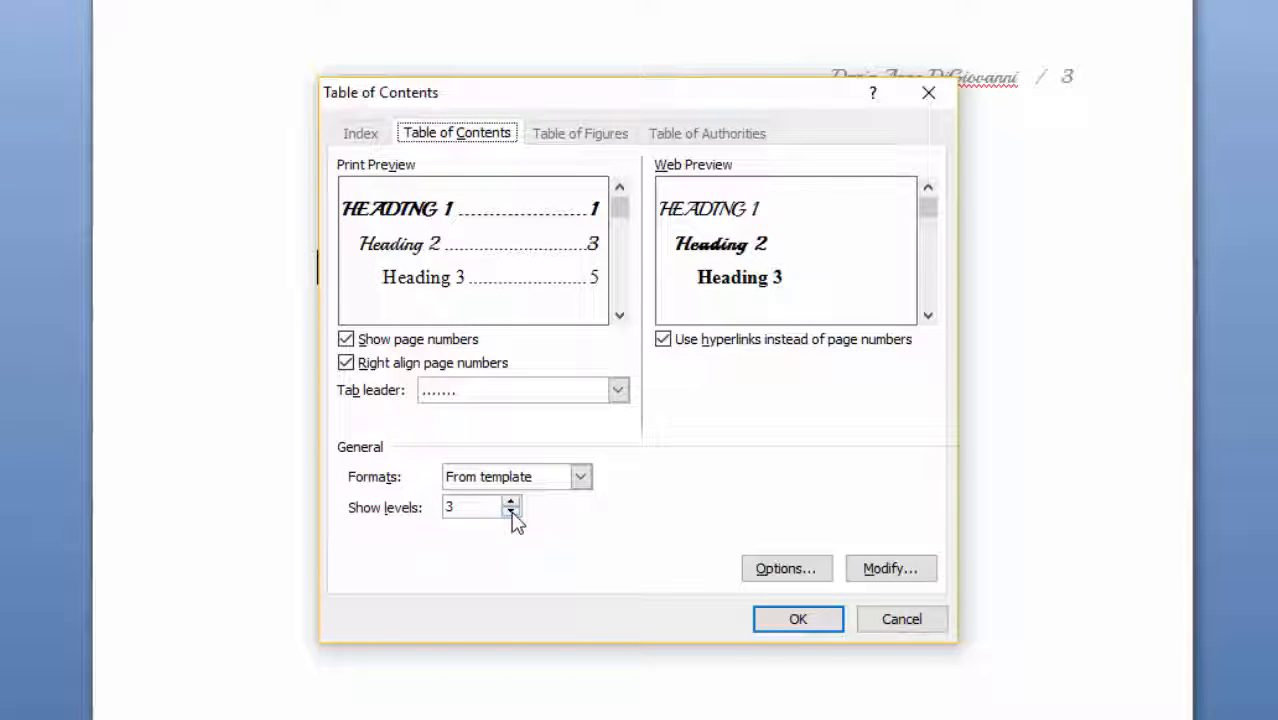
left_click(512, 513)
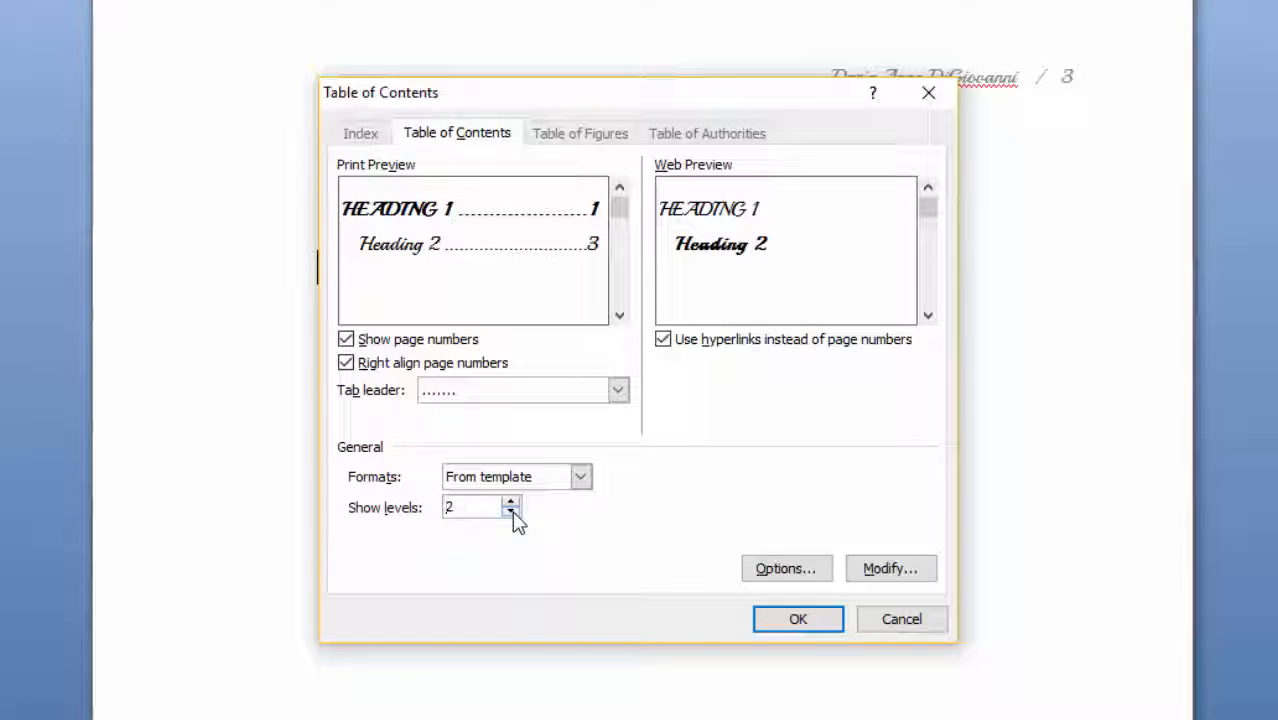
Build the table from styles with Modules at TOC level 1, Heading 1 at level 2, and Heading 2 cleared.
left_click(799, 571)
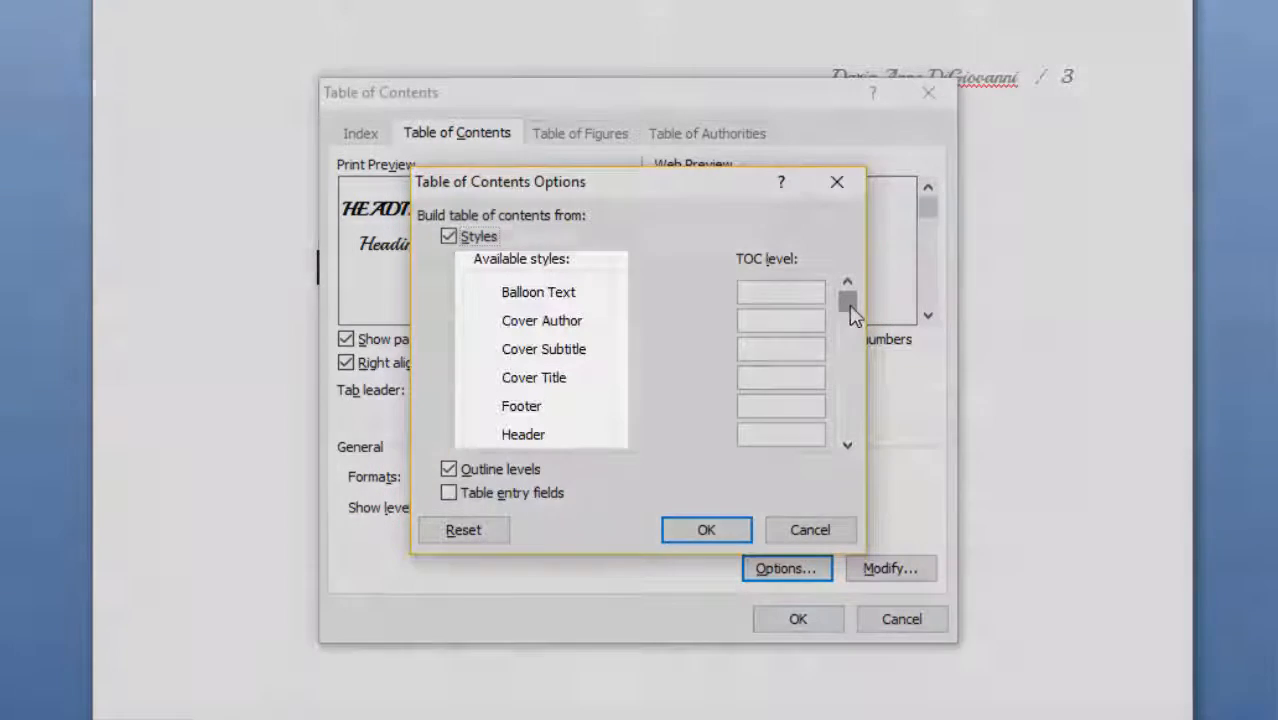
left_click_drag(850, 306, 851, 323)
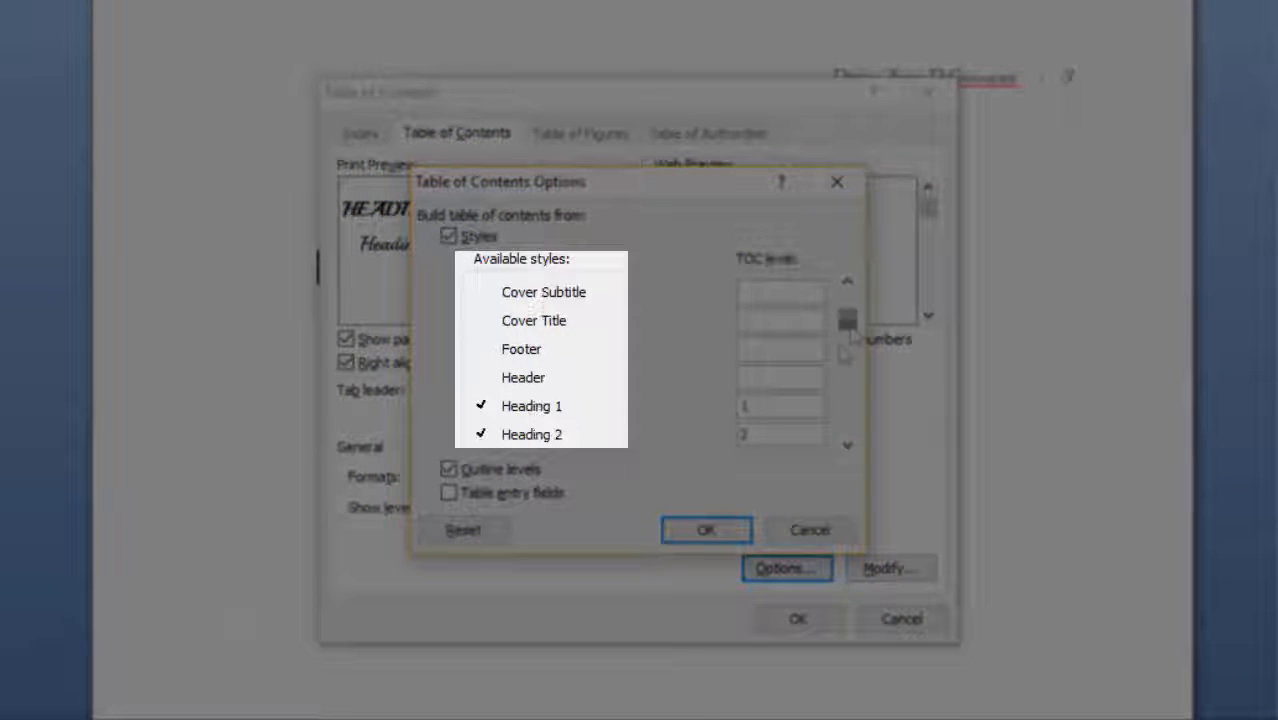
scroll(828, 401, "down", 1)
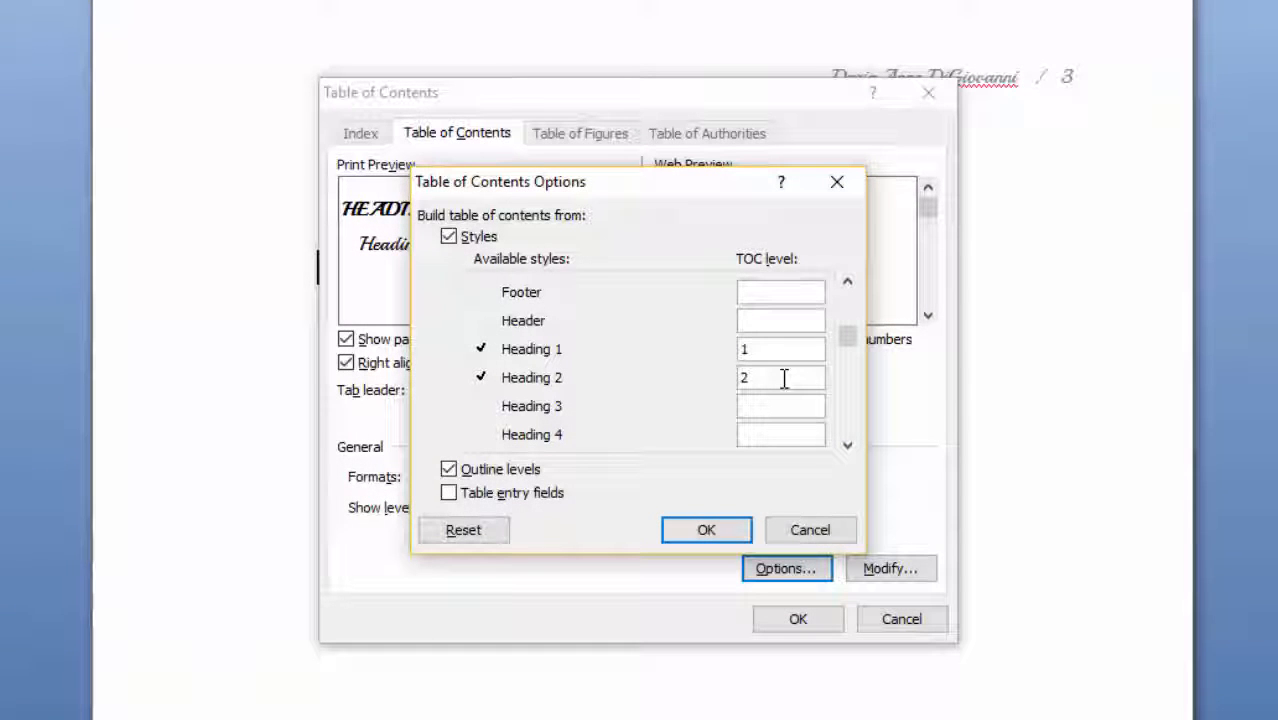
left_click_drag(783, 377, 690, 371)
key("BackSpace")
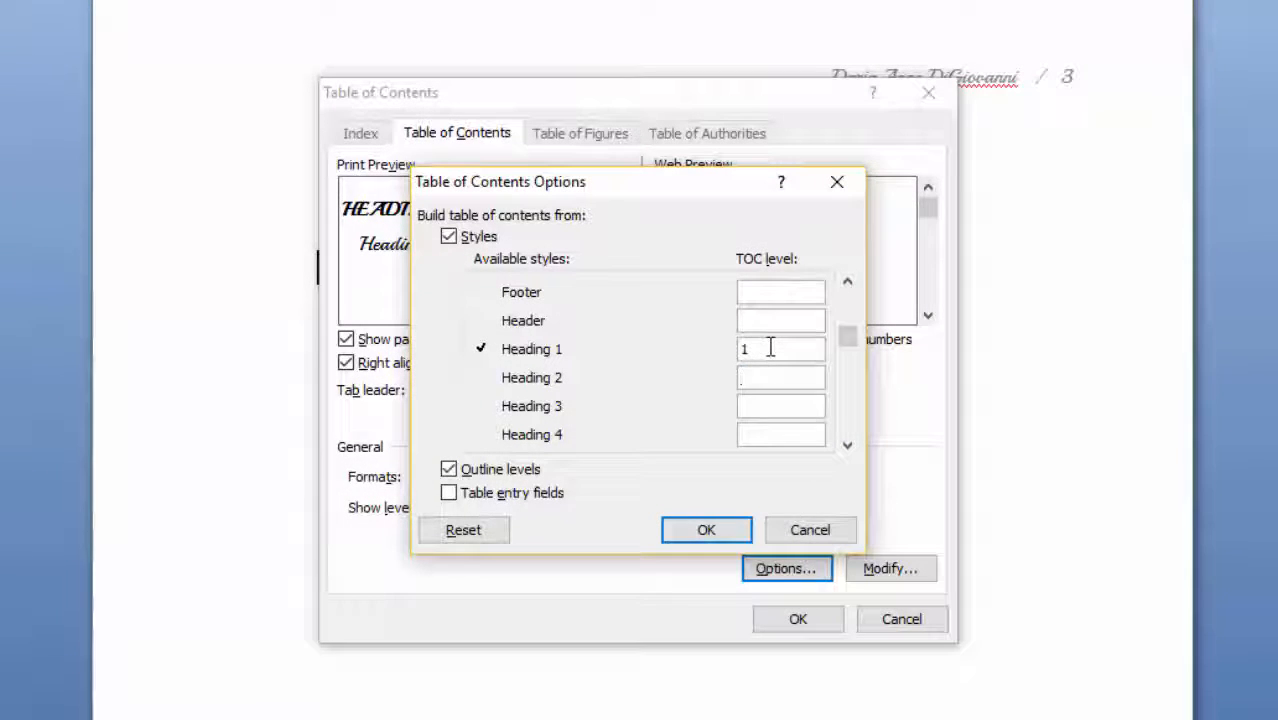
left_click_drag(770, 347, 665, 337)
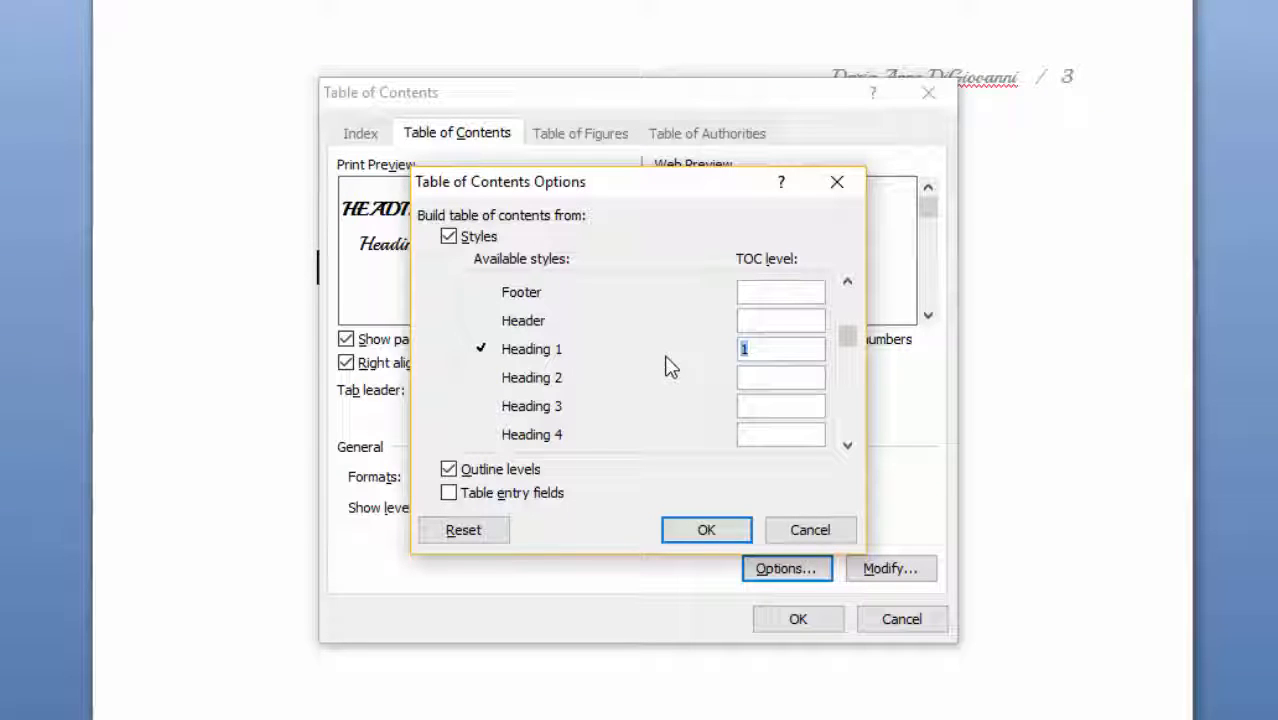
type("2")
left_click_drag(847, 342, 839, 396)
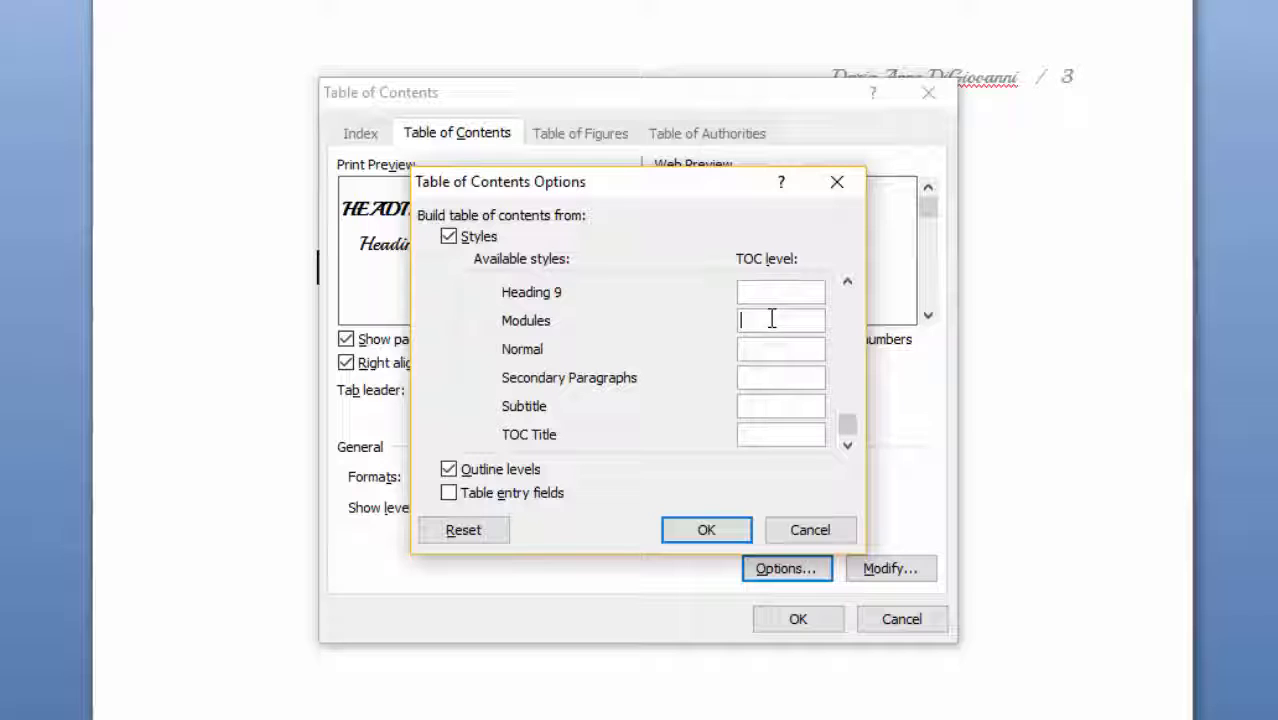
type("1")
left_click(716, 532)
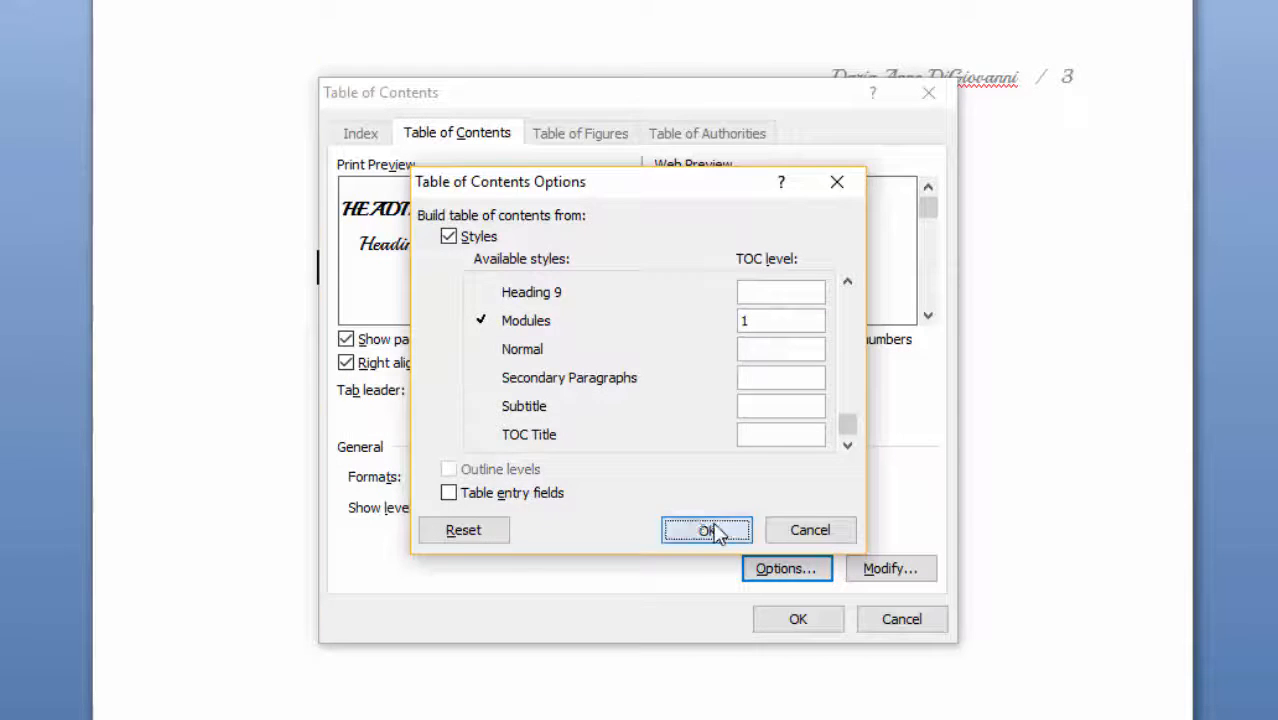
Review the paragraph and font settings of the TOC 1 style and accept them as they are.
left_click(893, 570)
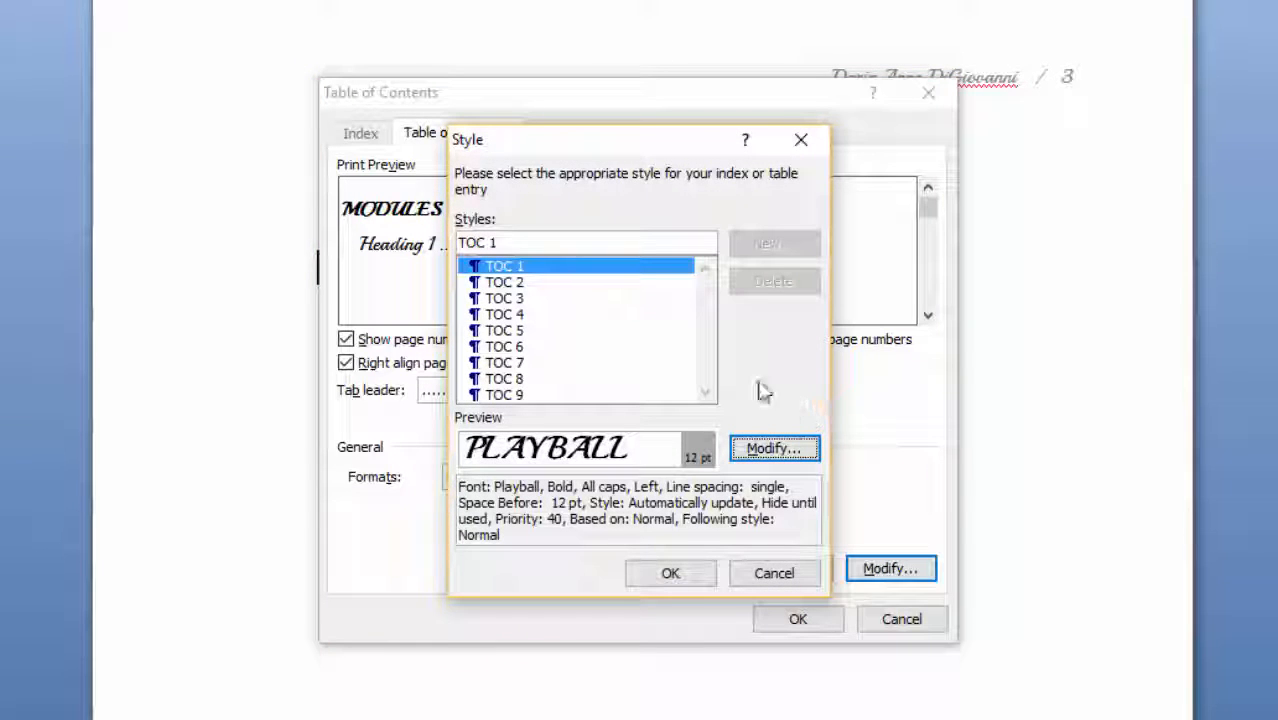
left_click(768, 452)
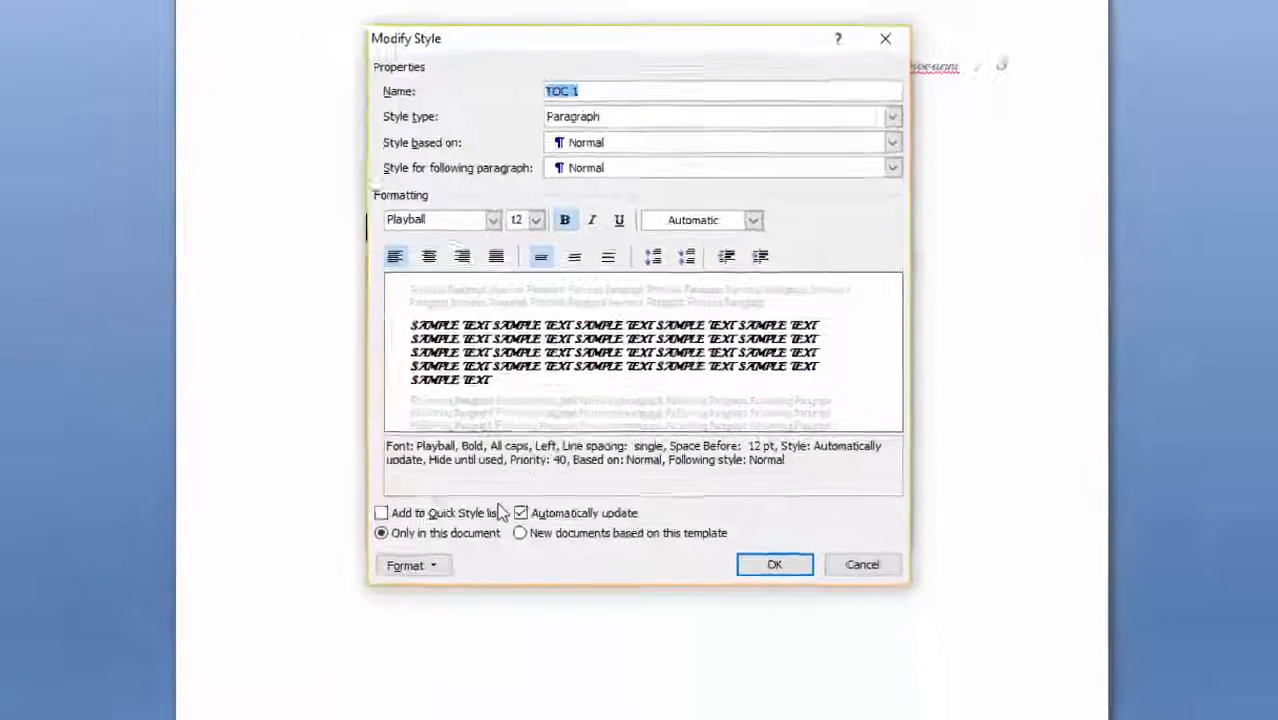
left_click(372, 667)
left_click(355, 718)
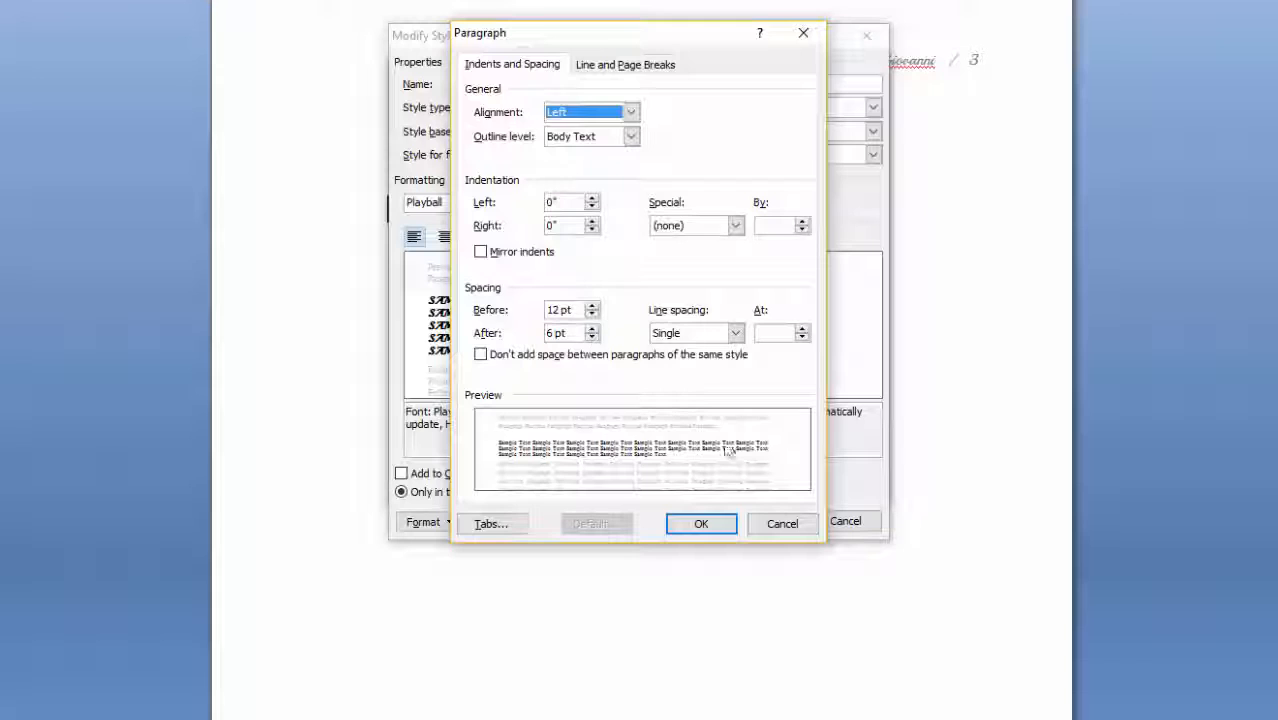
left_click(701, 524)
left_click(422, 521)
left_click(370, 545)
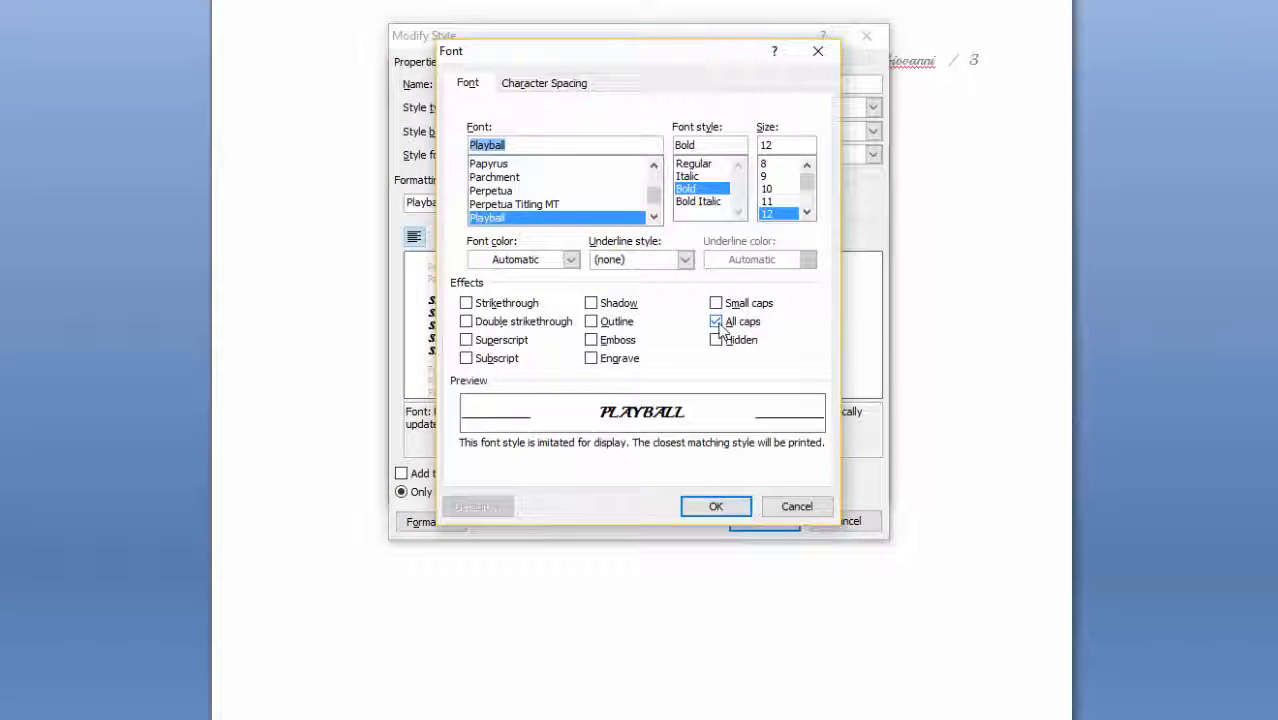
left_click(715, 508)
left_click(765, 521)
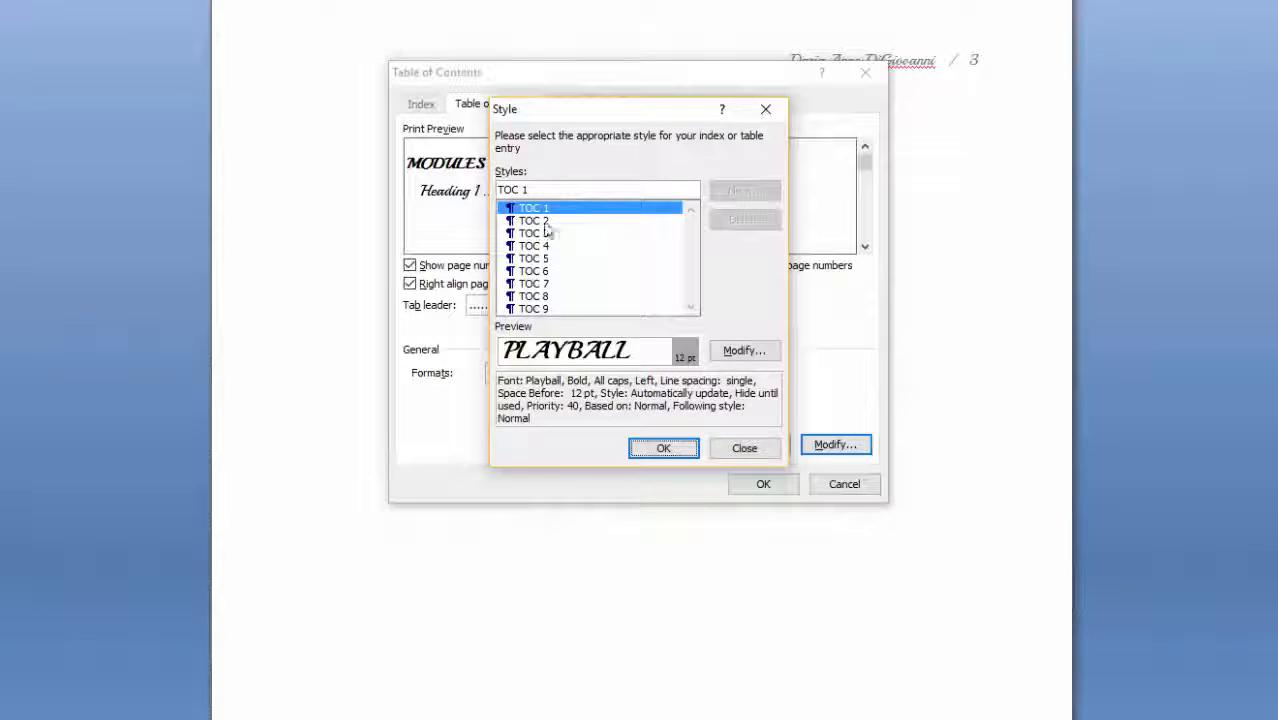
Review the paragraph settings of the TOC 2 style and accept them, returning to the table of contents settings.
left_click(545, 221)
left_click(741, 352)
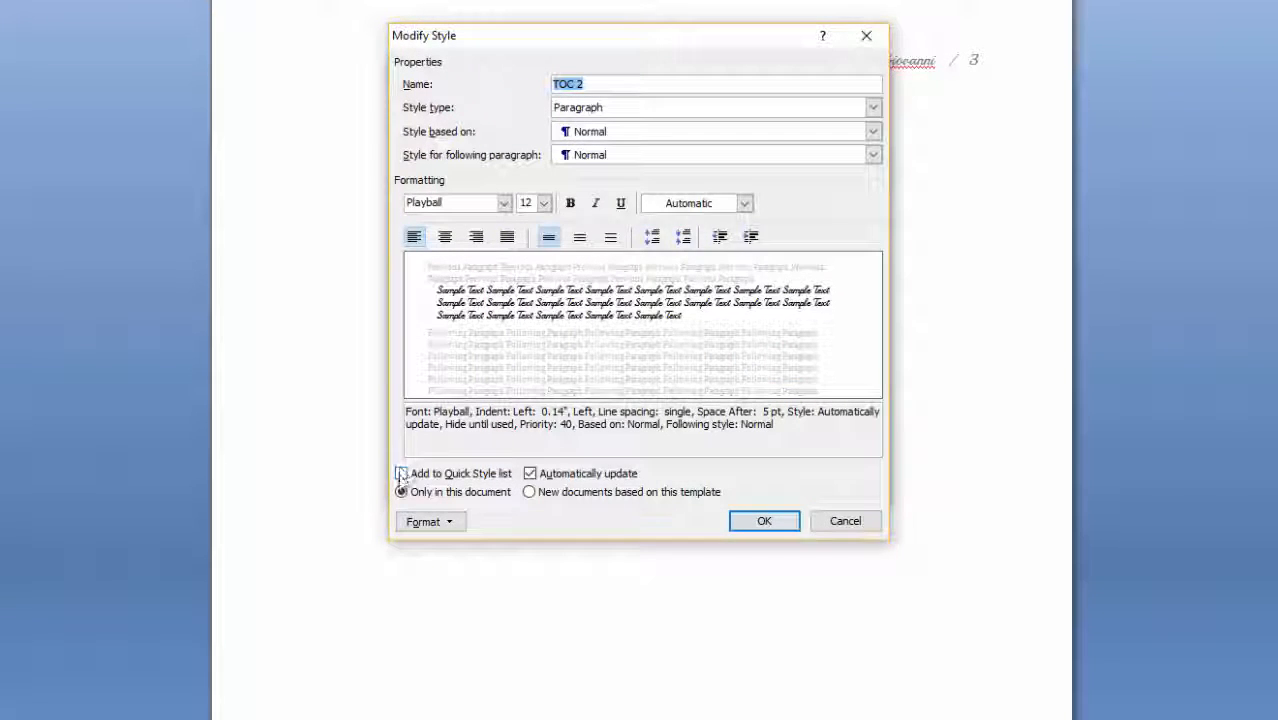
left_click(423, 521)
left_click(405, 566)
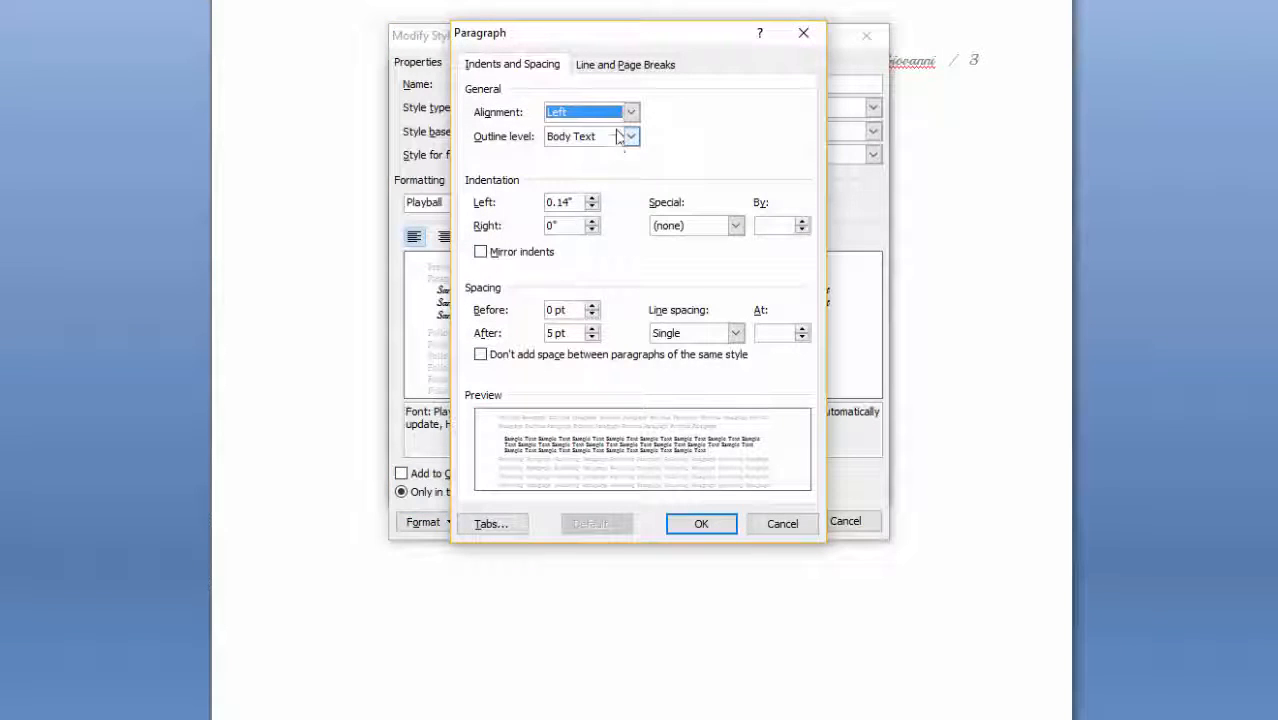
left_click(701, 523)
left_click(762, 521)
left_click(662, 450)
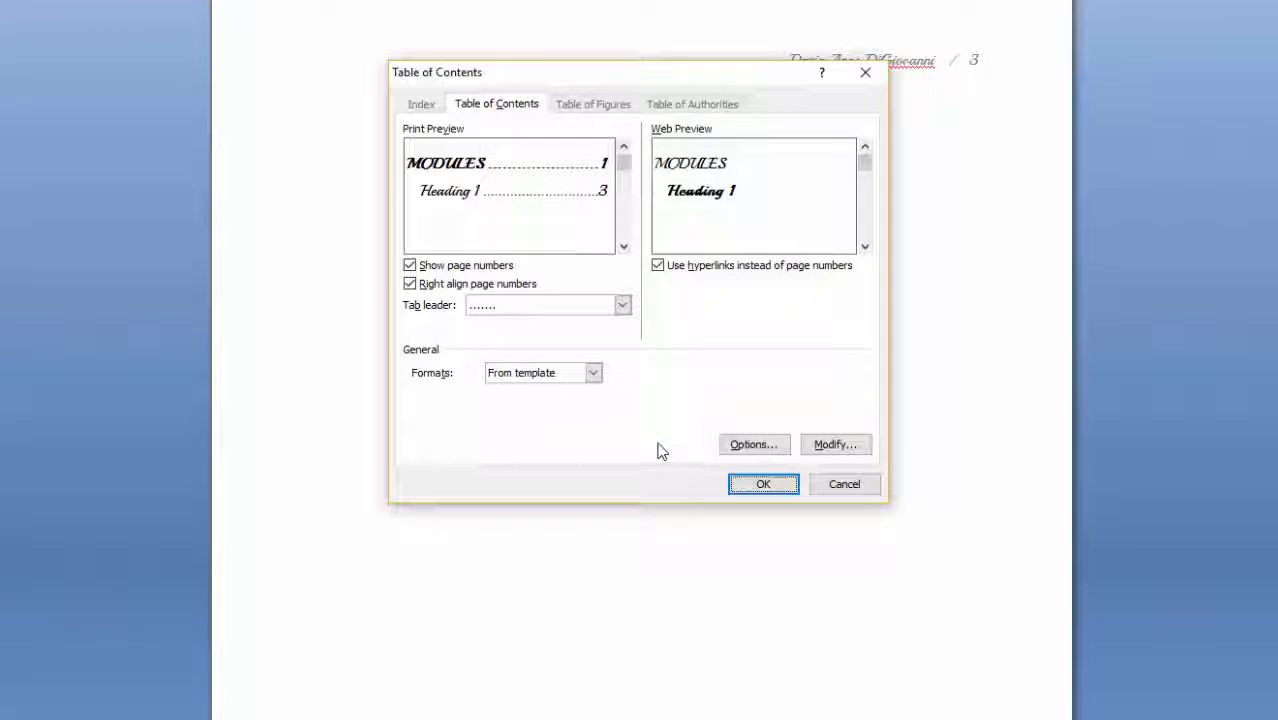
Remove the tab leader and insert the table of contents under the Contents heading.
left_click(622, 306)
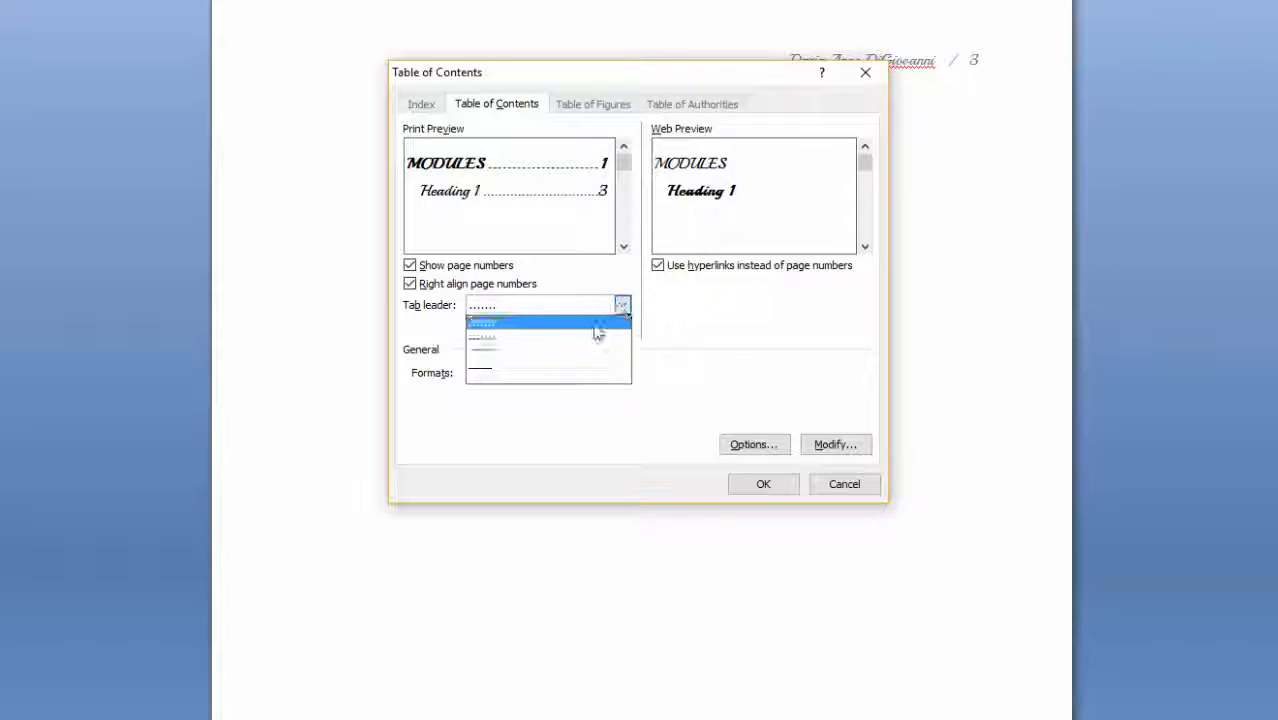
left_click(596, 324)
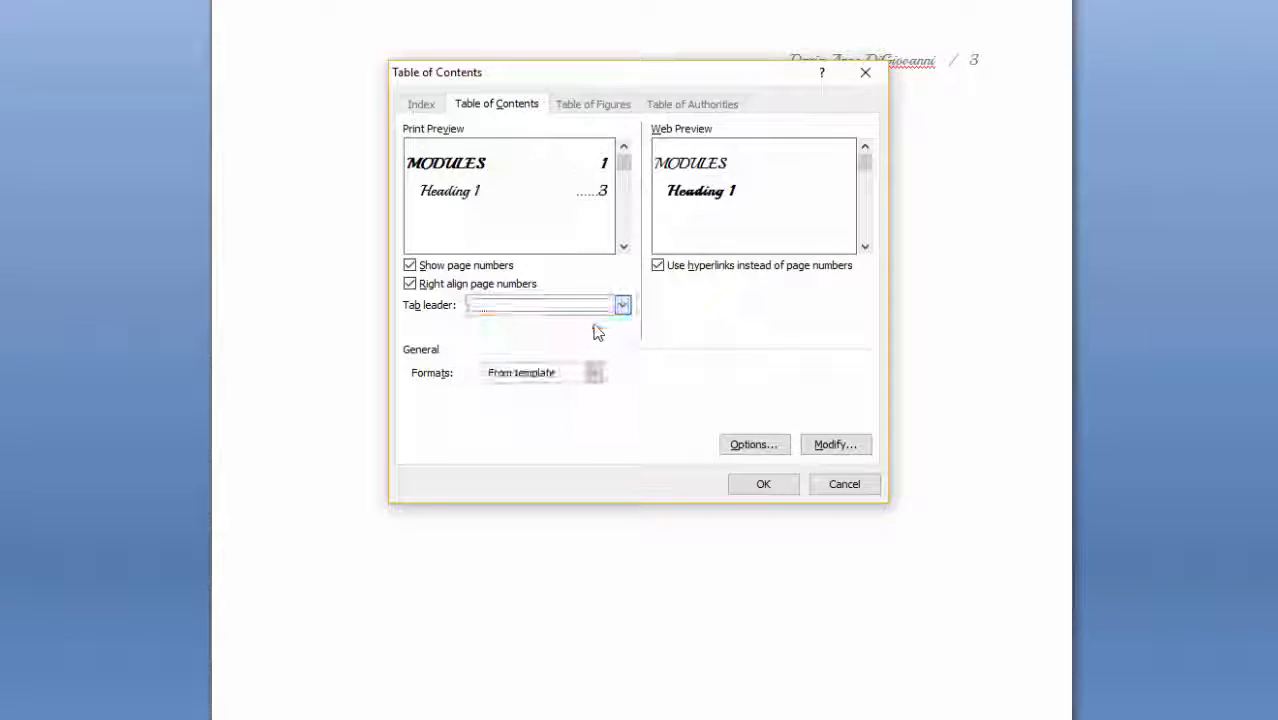
left_click(757, 488)
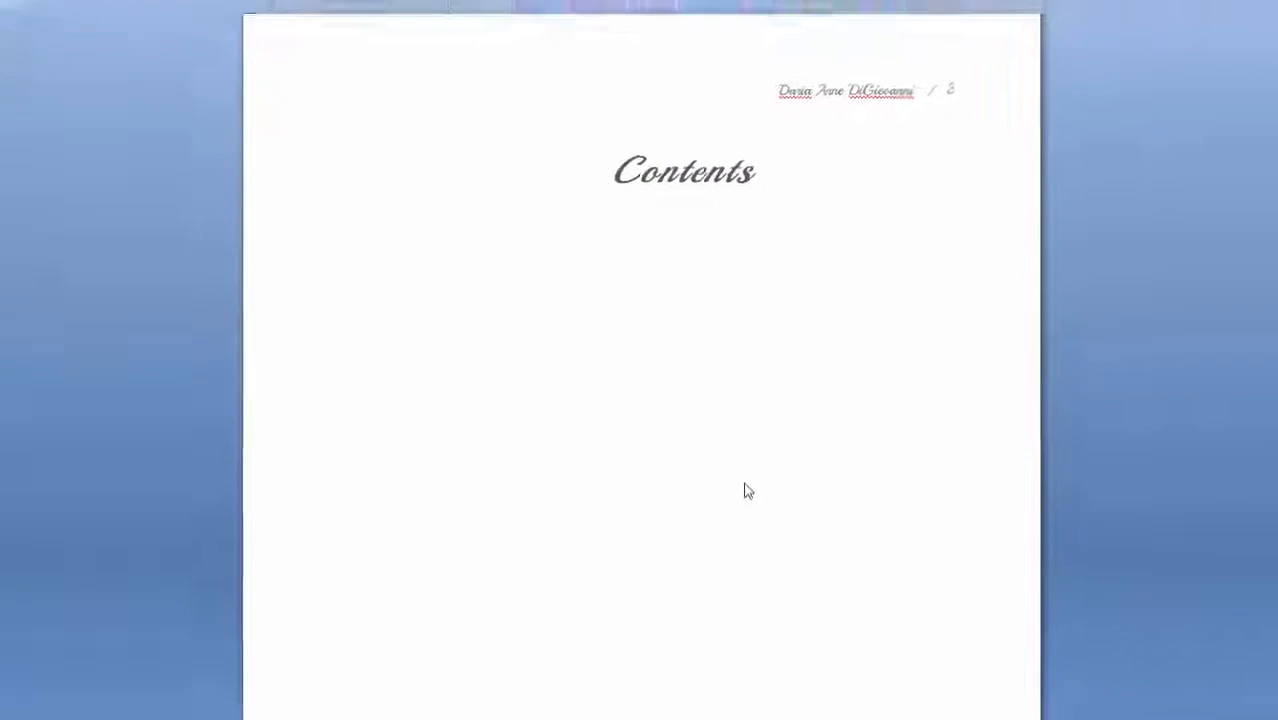
scroll(719, 467, "up", 3)
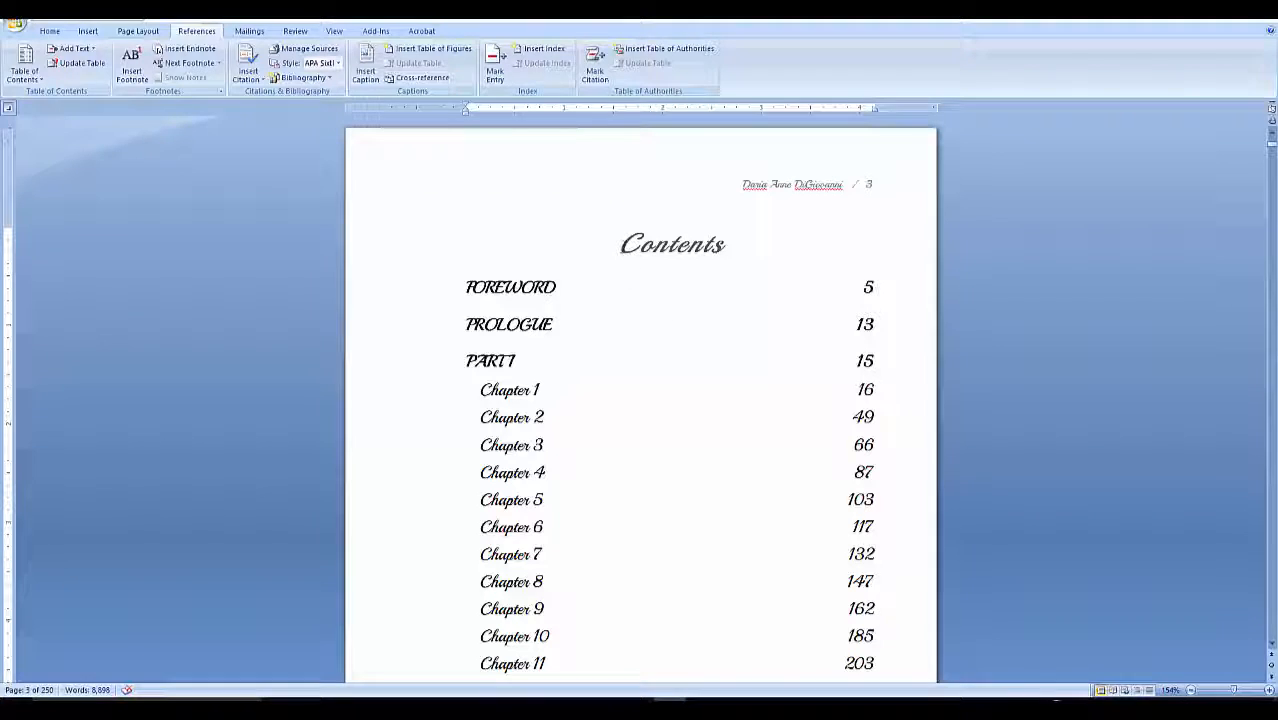
Start saving the Contents heading and its table to the Table of Contents gallery, using the Built-In category.
left_click(618, 245)
left_click_drag(619, 248, 622, 295)
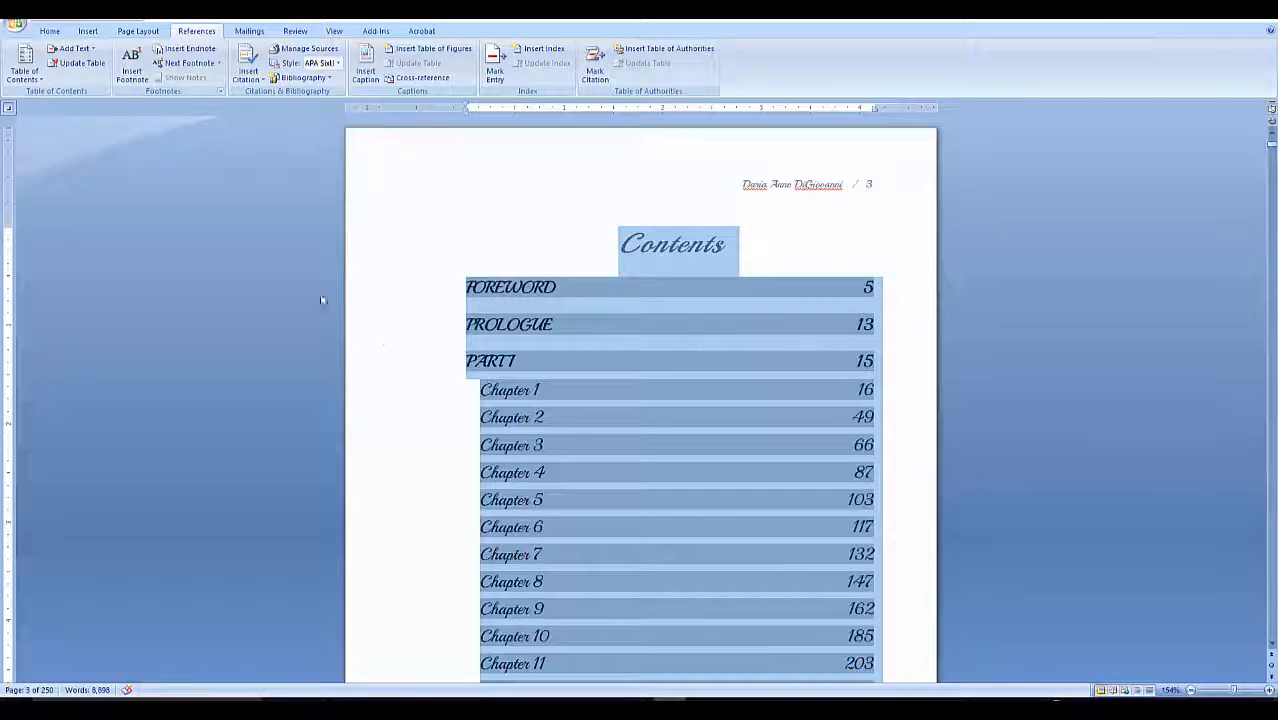
left_click(42, 83)
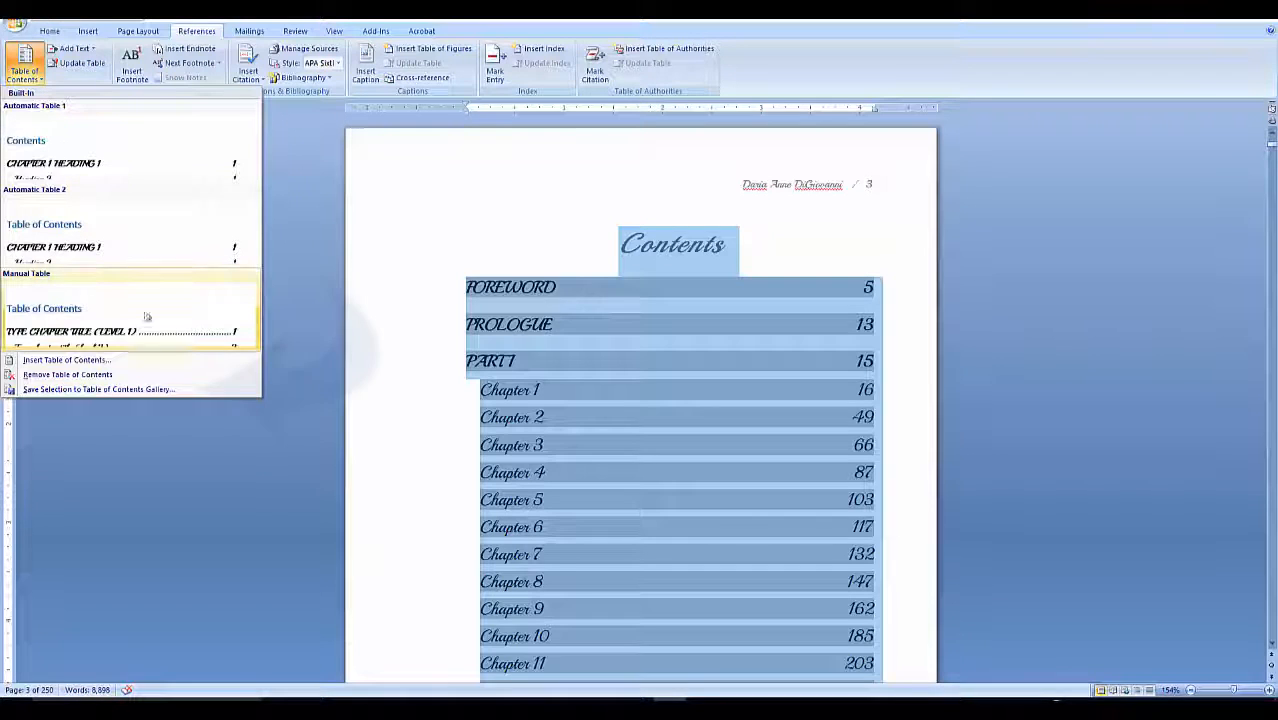
left_click(206, 393)
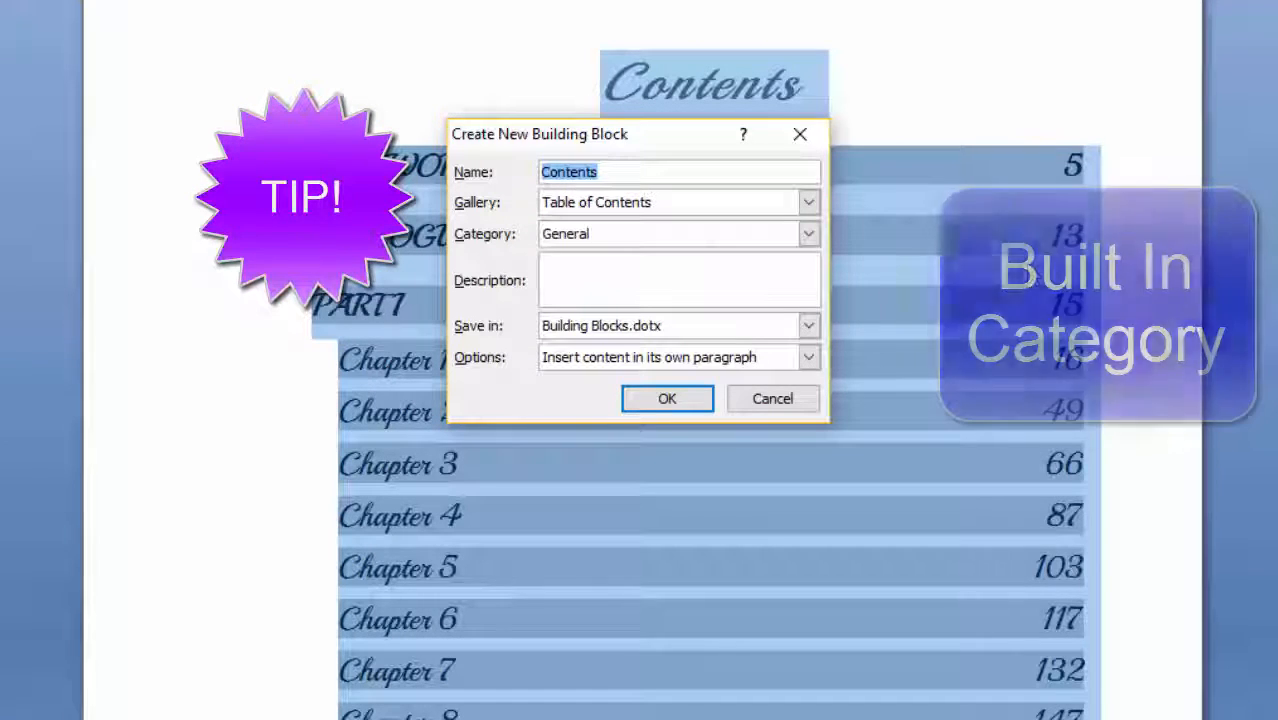
left_click(808, 234)
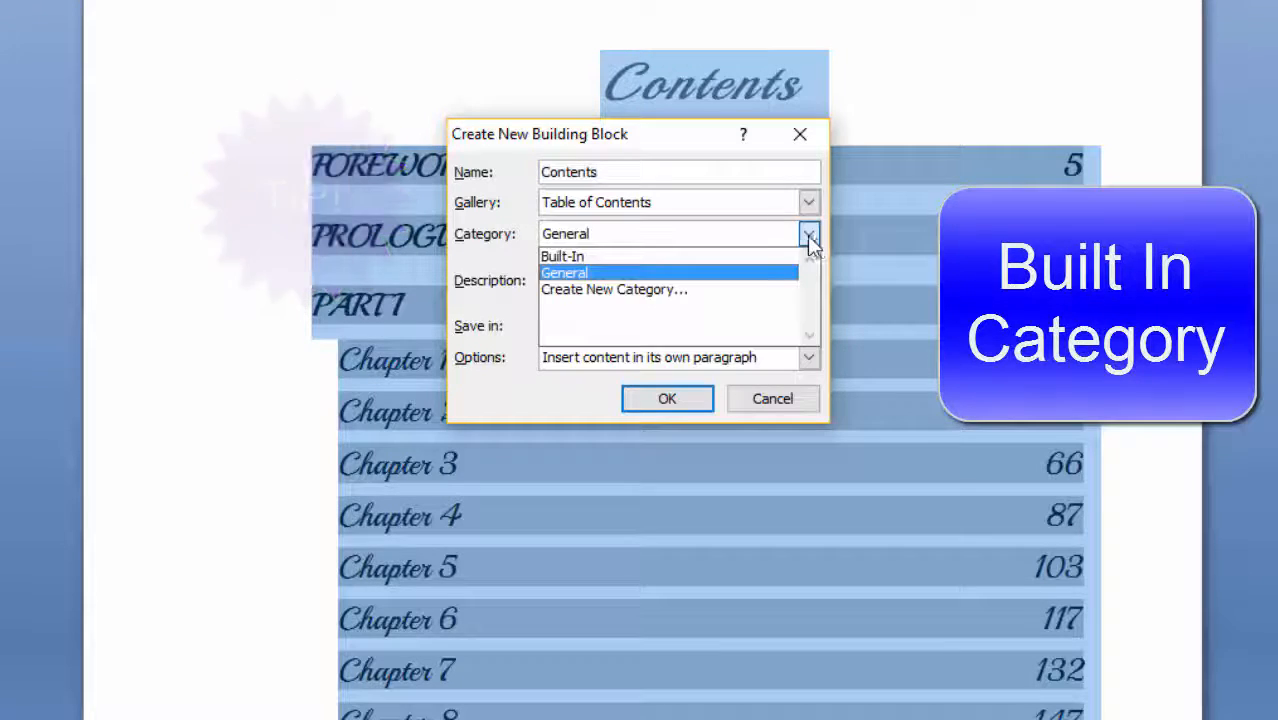
left_click(686, 258)
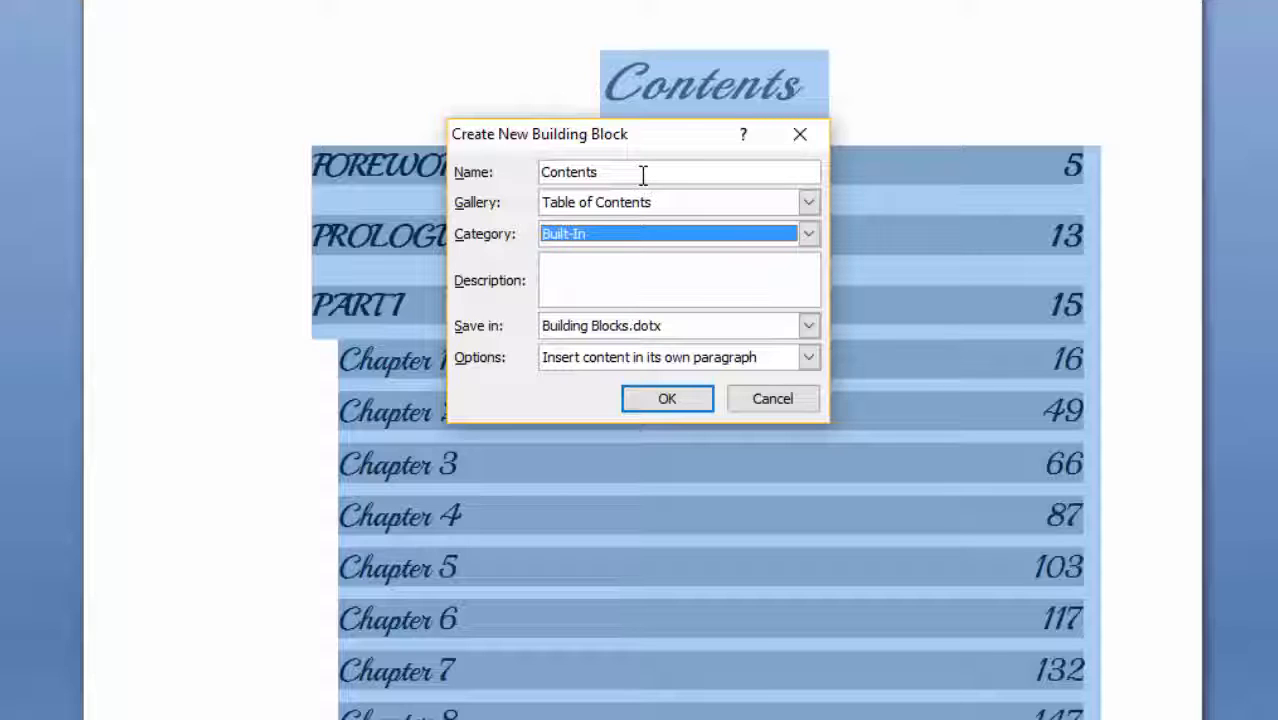
Name the building block "A New TOC for Books", have it insert content in its own paragraph, and save it.
left_click_drag(642, 172, 452, 158)
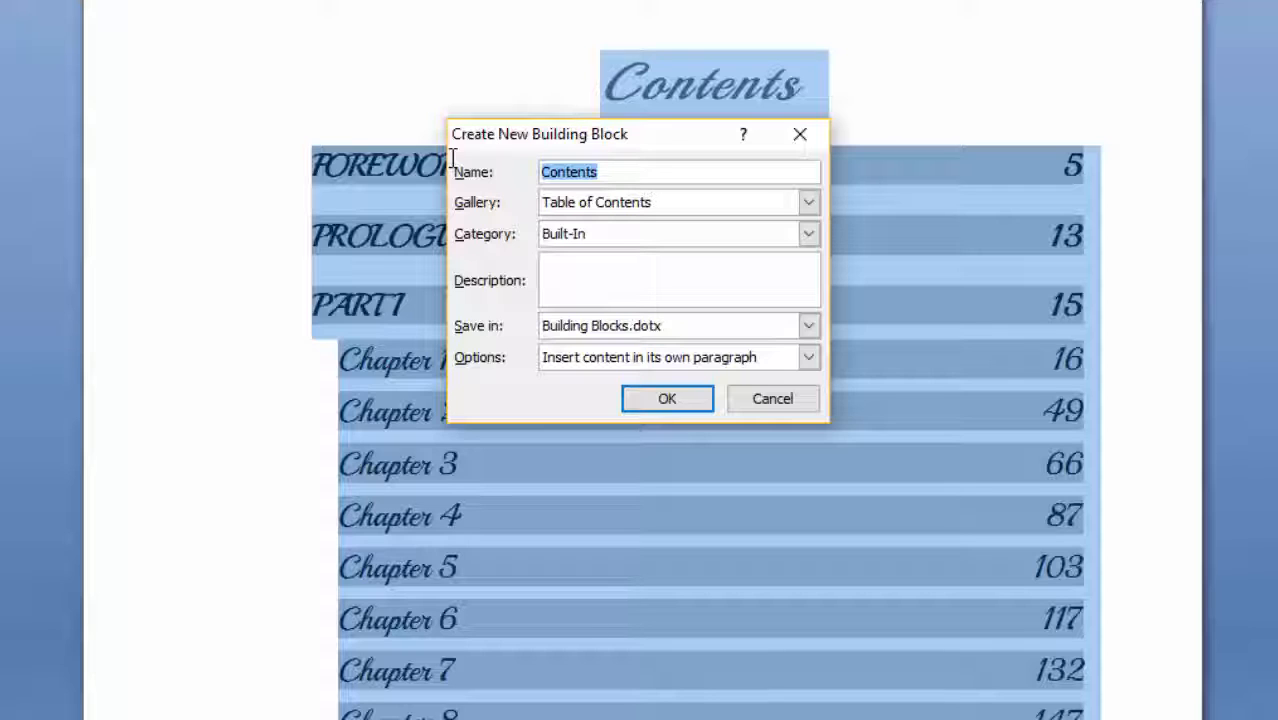
key("BackSpace")
type("A Ne")
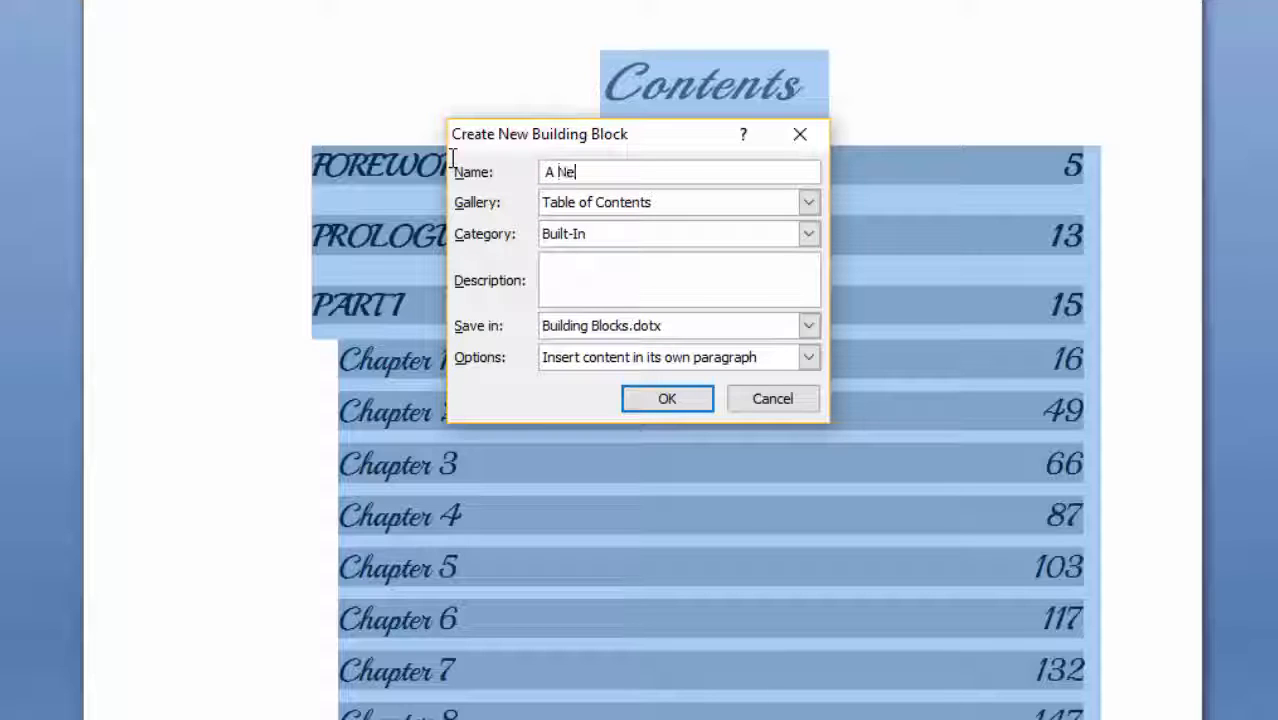
type("w TOC for Books")
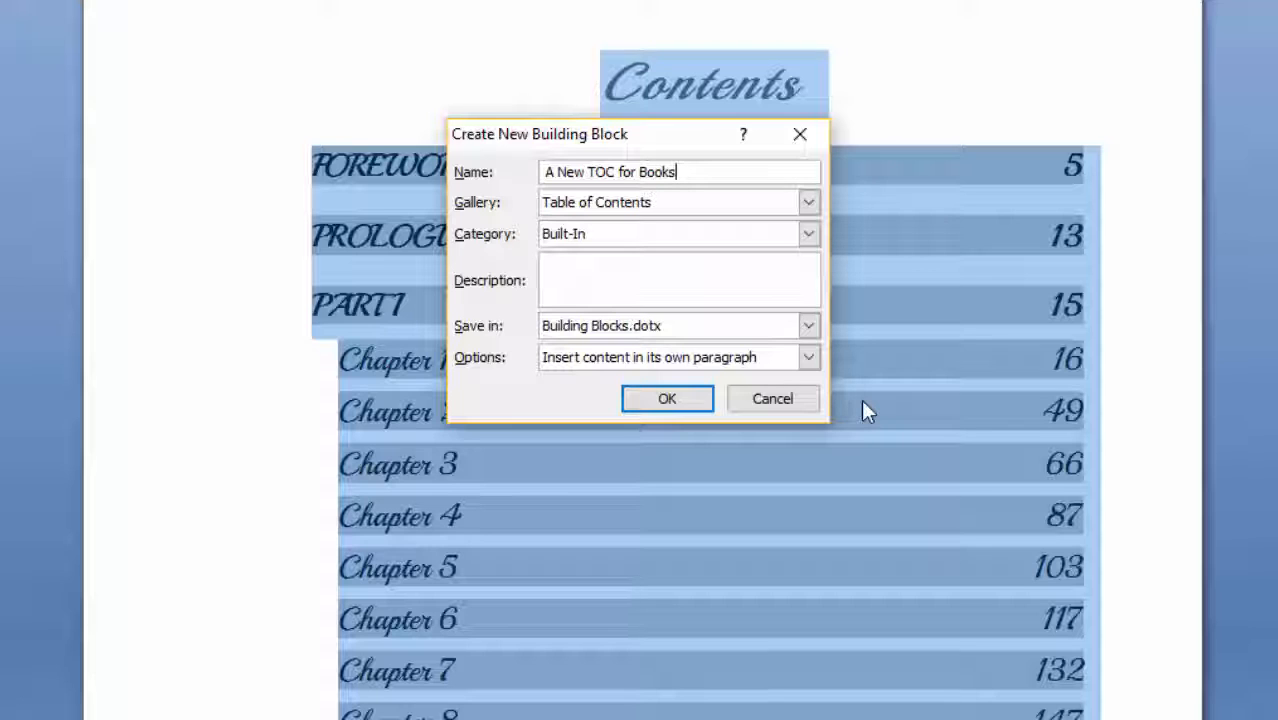
left_click(809, 359)
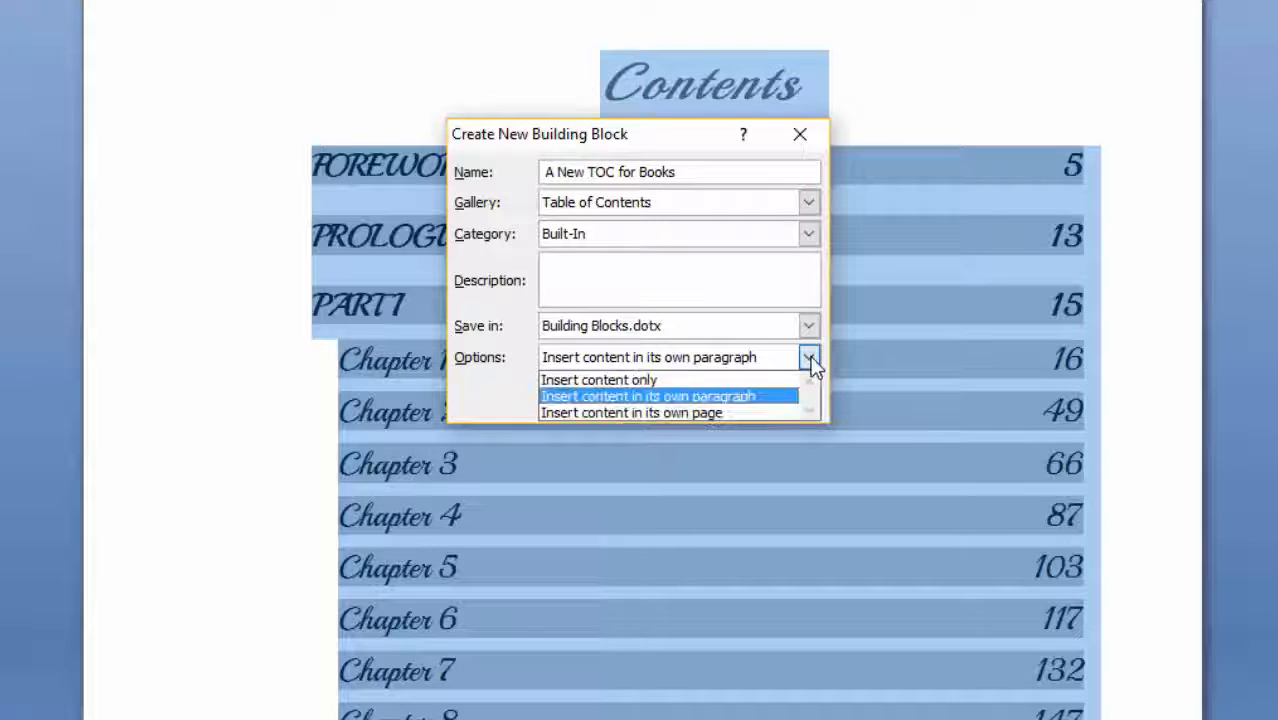
left_click(754, 395)
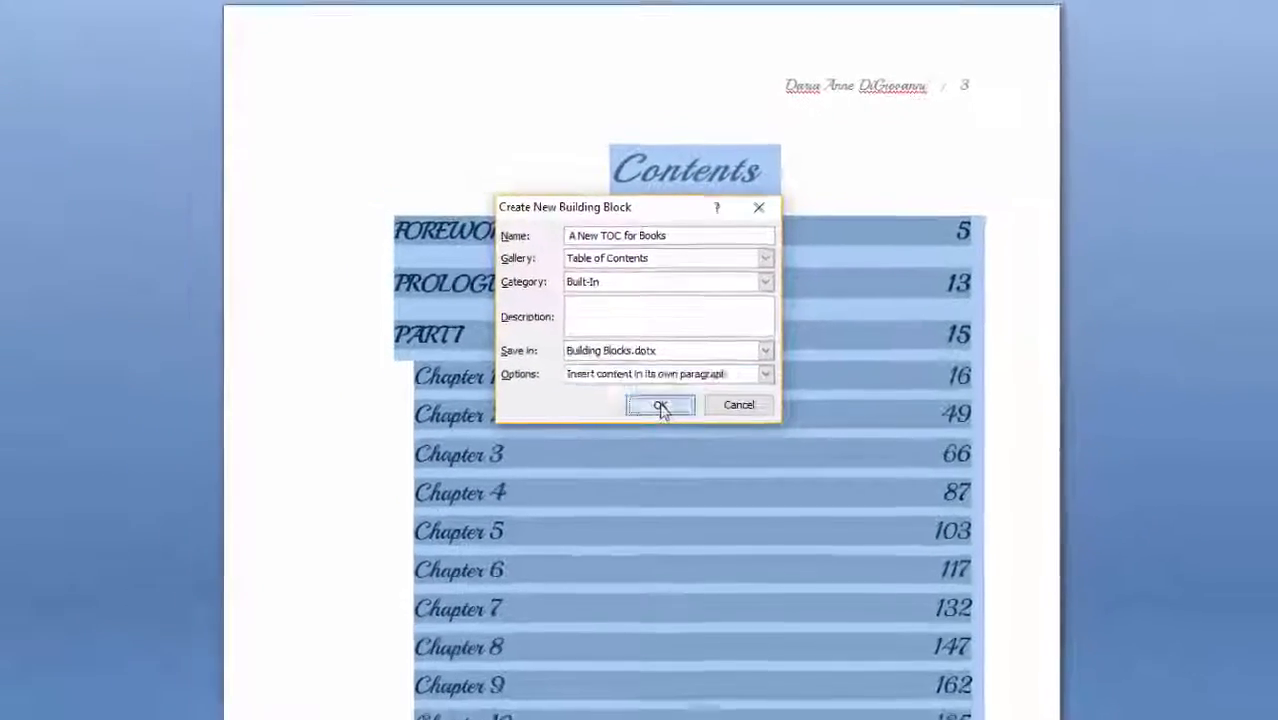
left_click(667, 398)
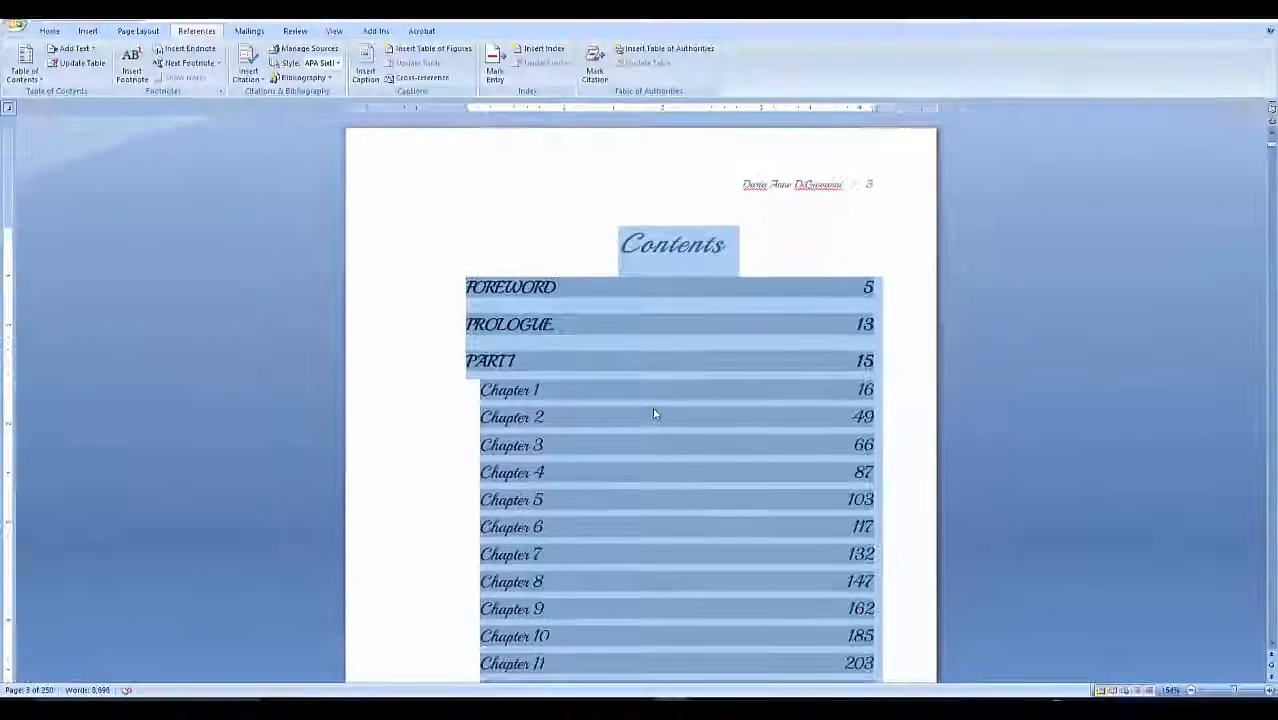
left_click(391, 221)
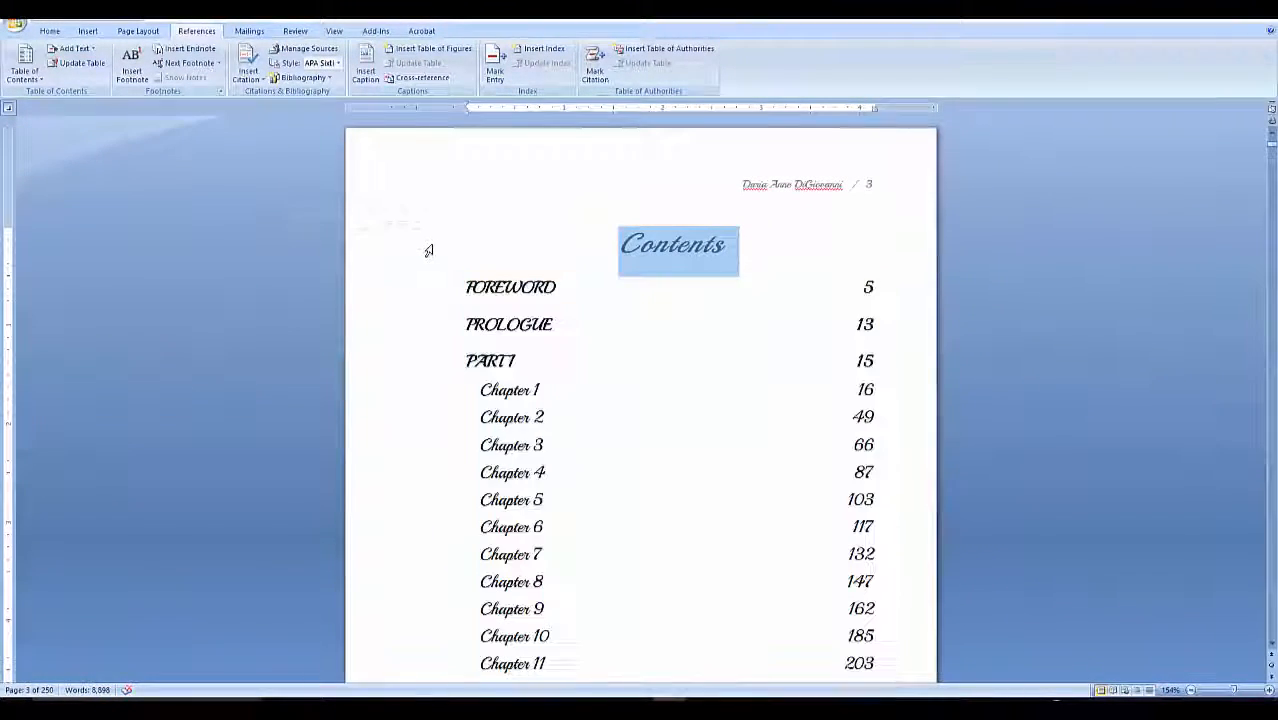
Delete the table of contents under the Contents heading and start an empty line in its place.
left_click(756, 251)
left_click_drag(742, 257, 751, 291)
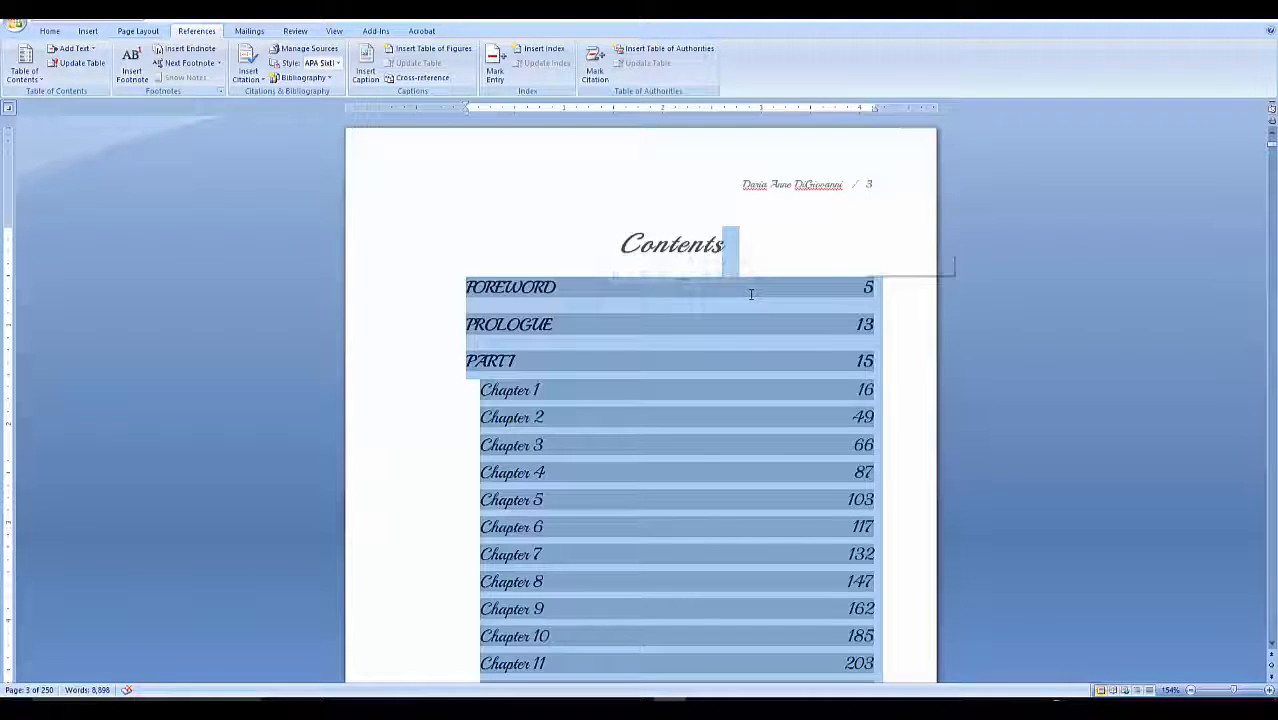
key("Delete")
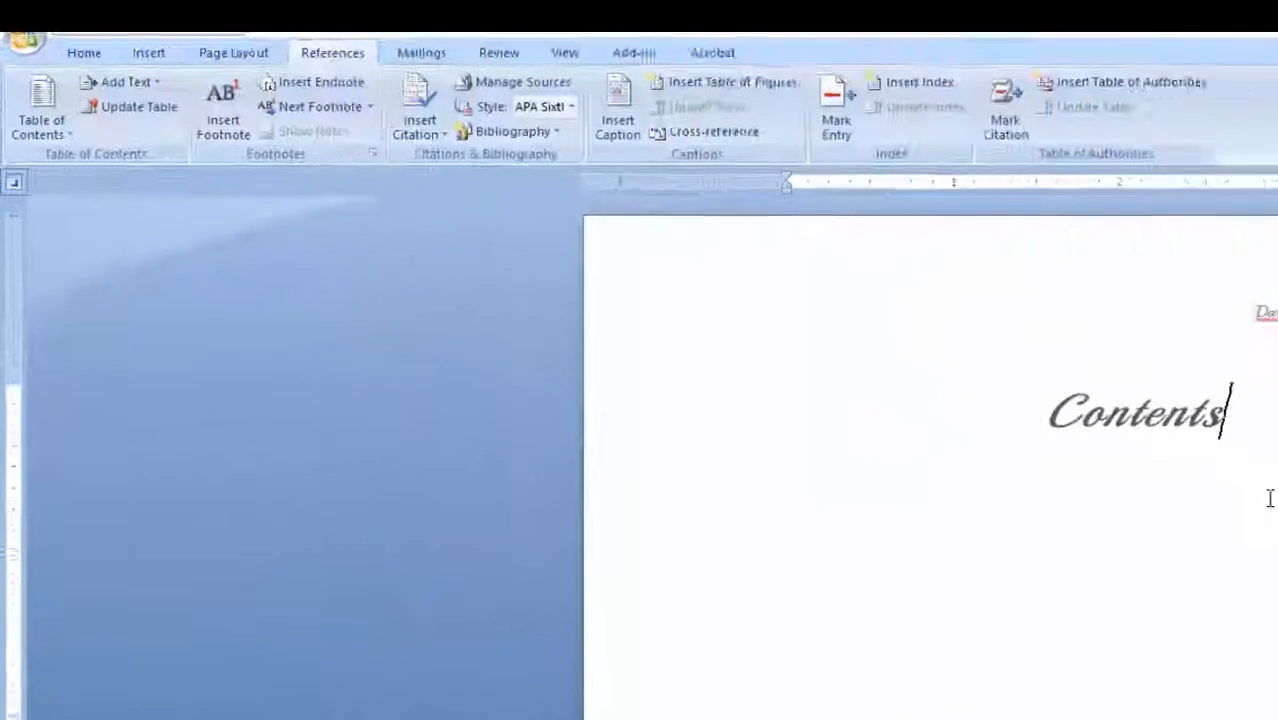
key("Return")
Insert the saved "A New TOC for Books" from the gallery and update the entire table.
left_click(89, 181)
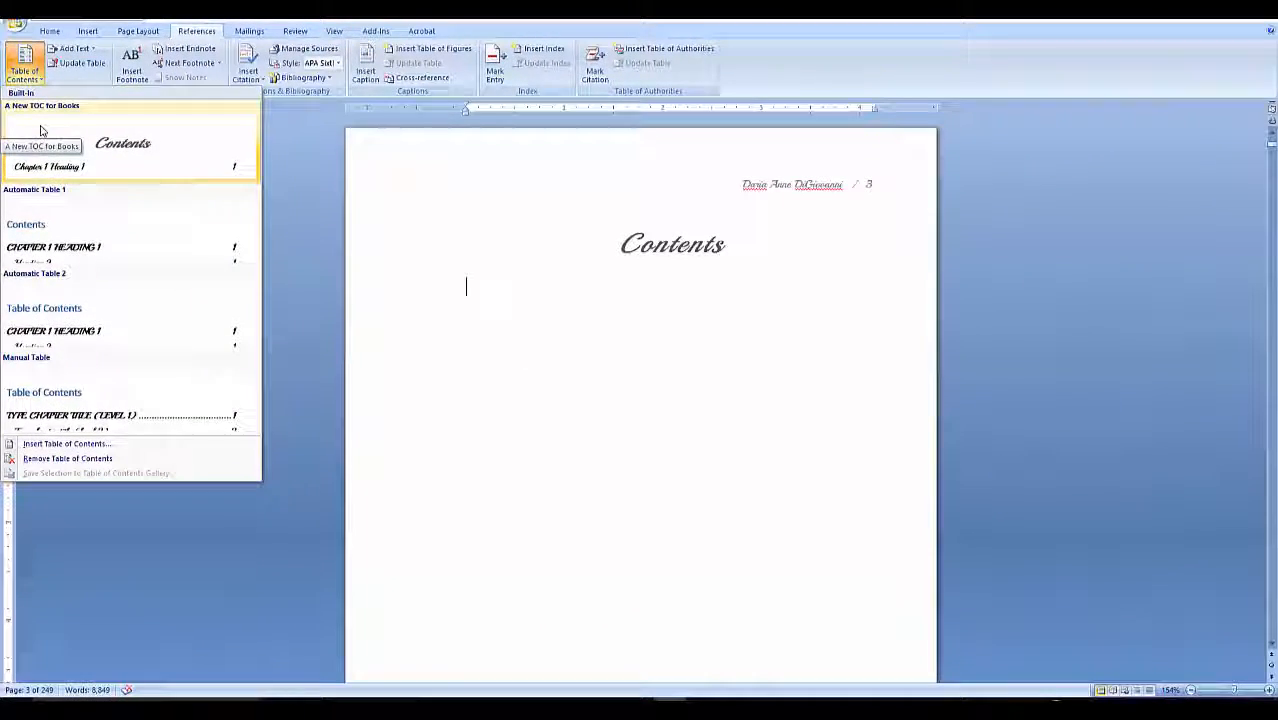
left_click(41, 130)
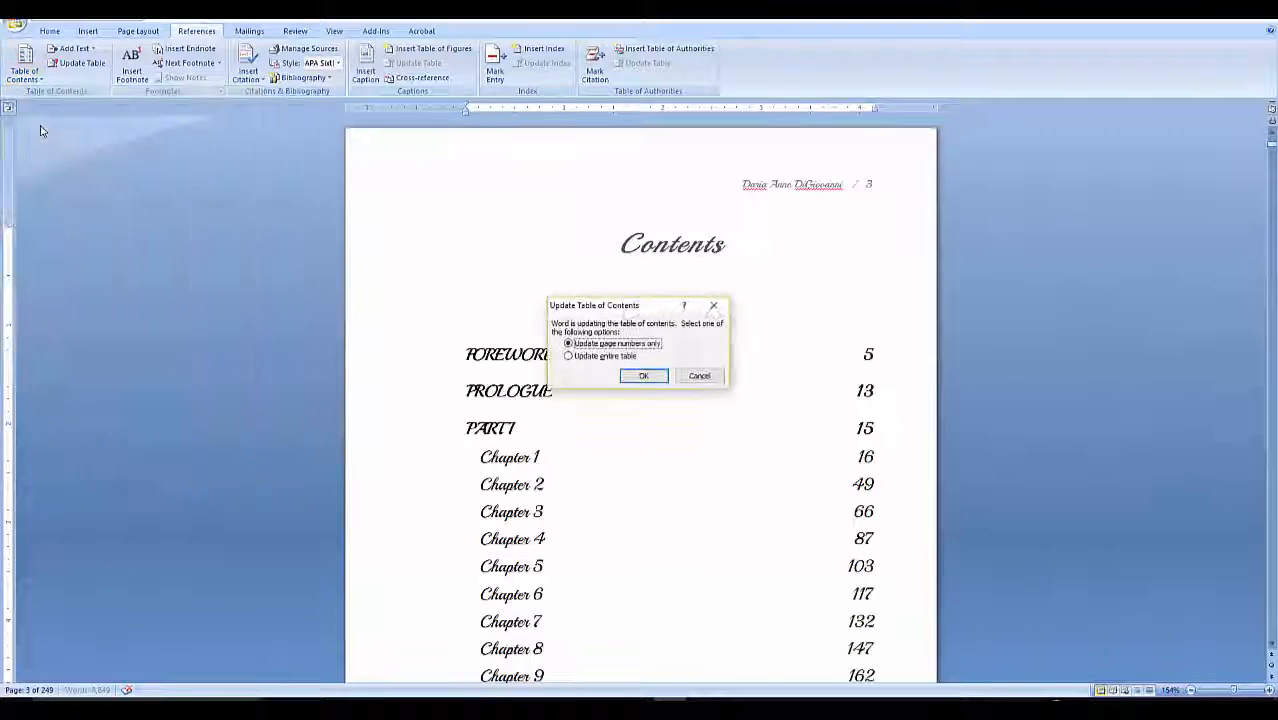
left_click(569, 356)
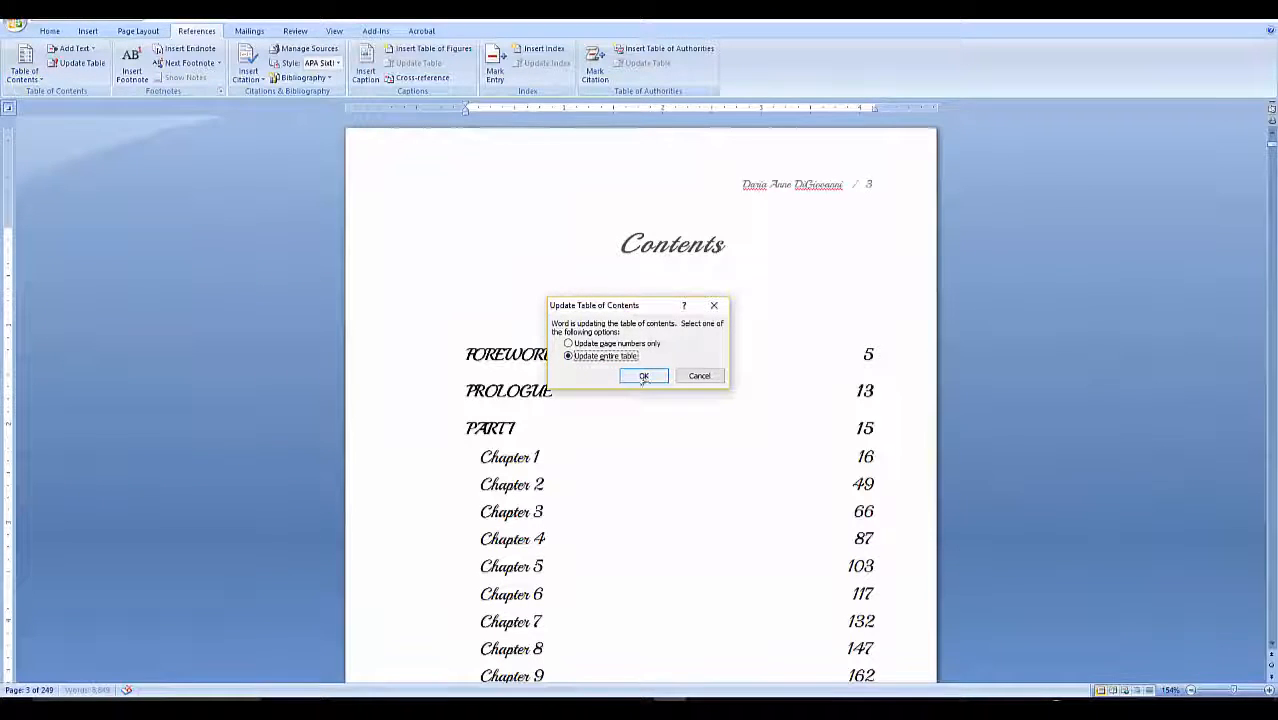
left_click(644, 375)
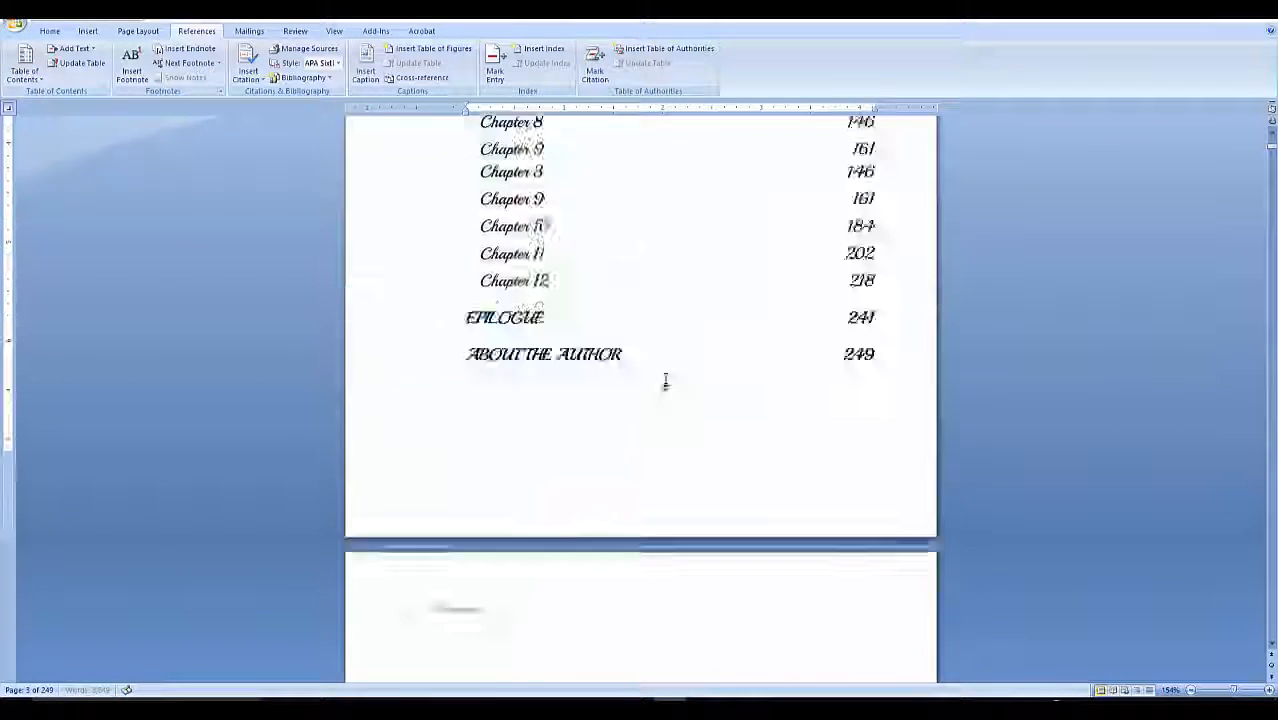
Delete the duplicate Contents heading above the newly inserted table of contents.
scroll(667, 380, "up", 10)
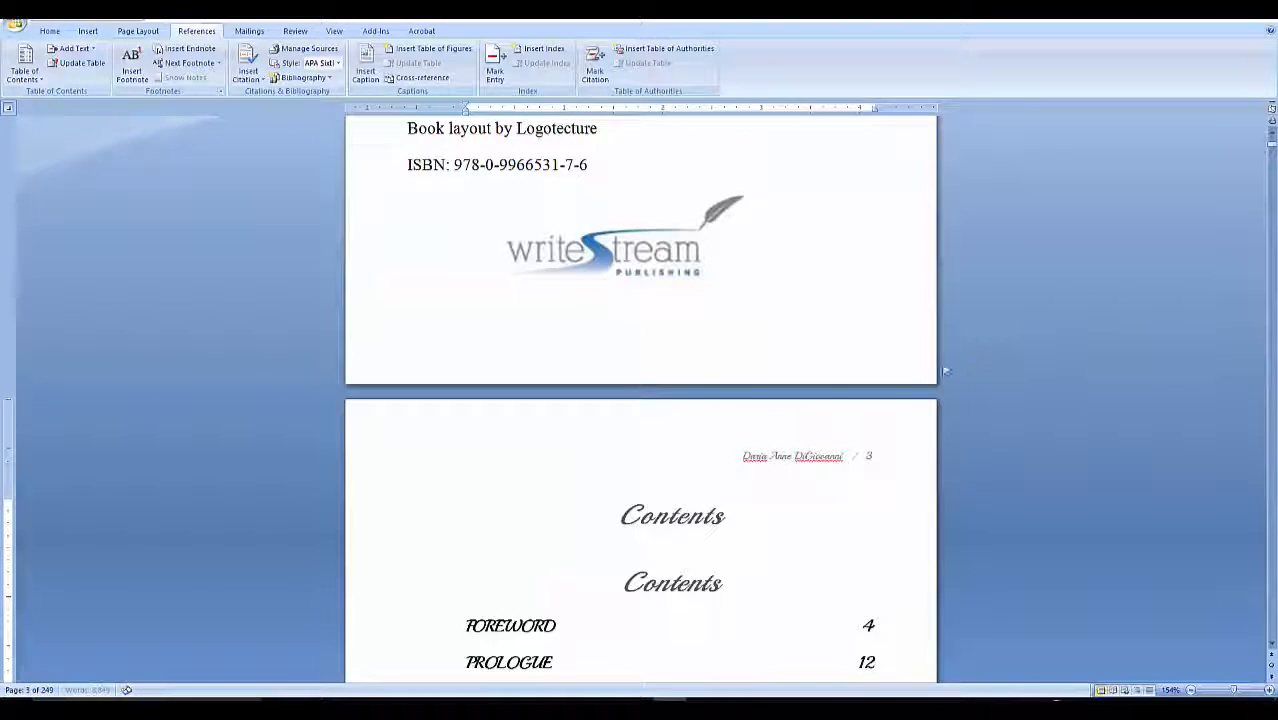
scroll(900, 439, "down", 5)
scroll(900, 439, "up", 1)
left_click(699, 332)
left_click(686, 298)
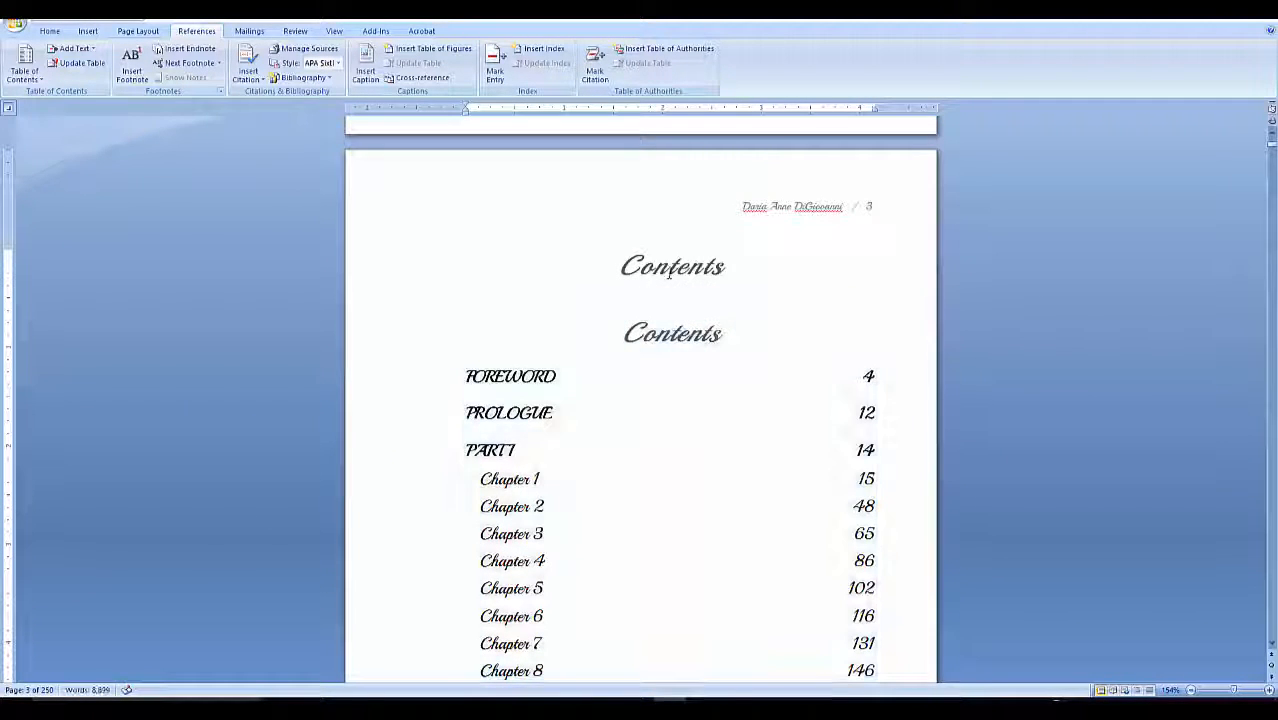
triple_click(659, 263)
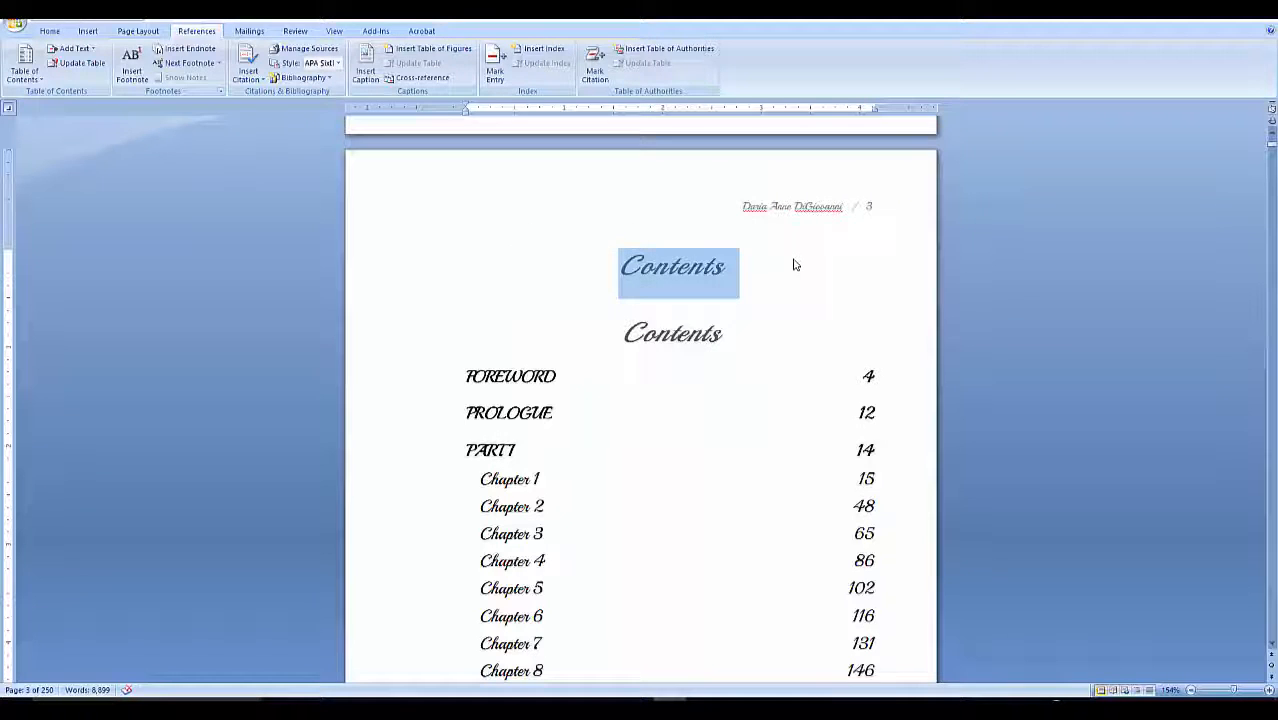
key("Delete")
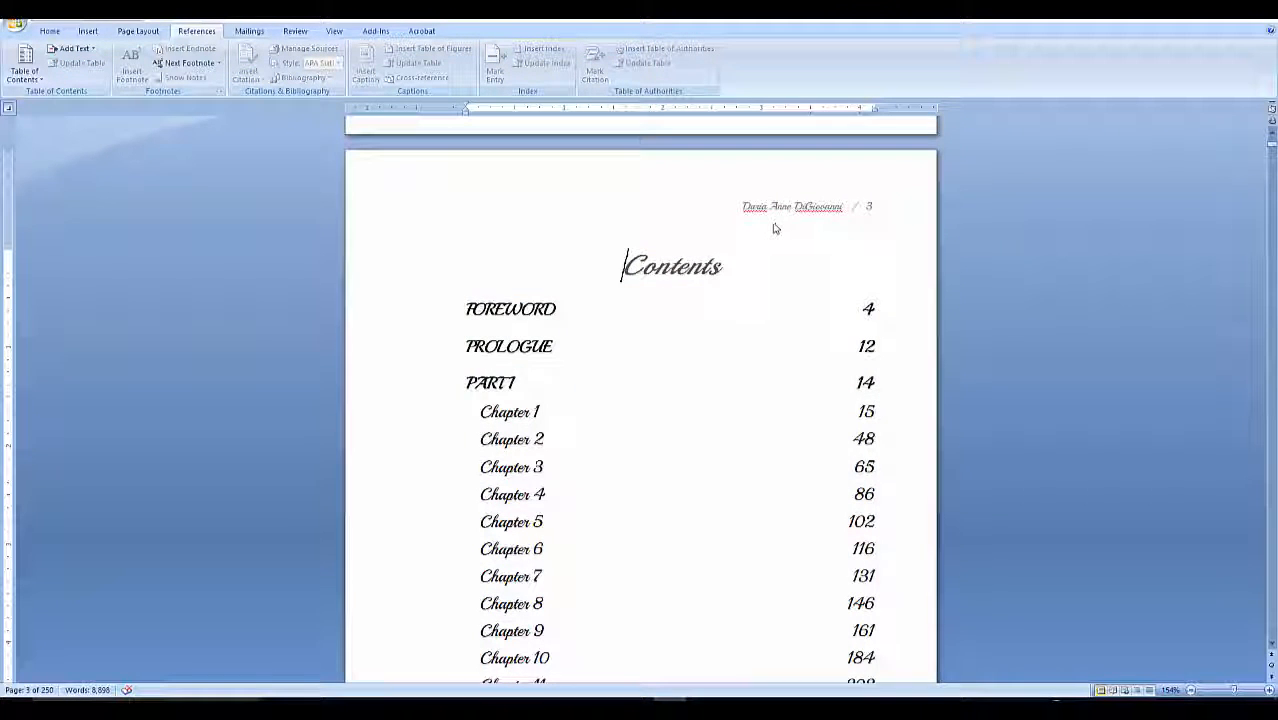